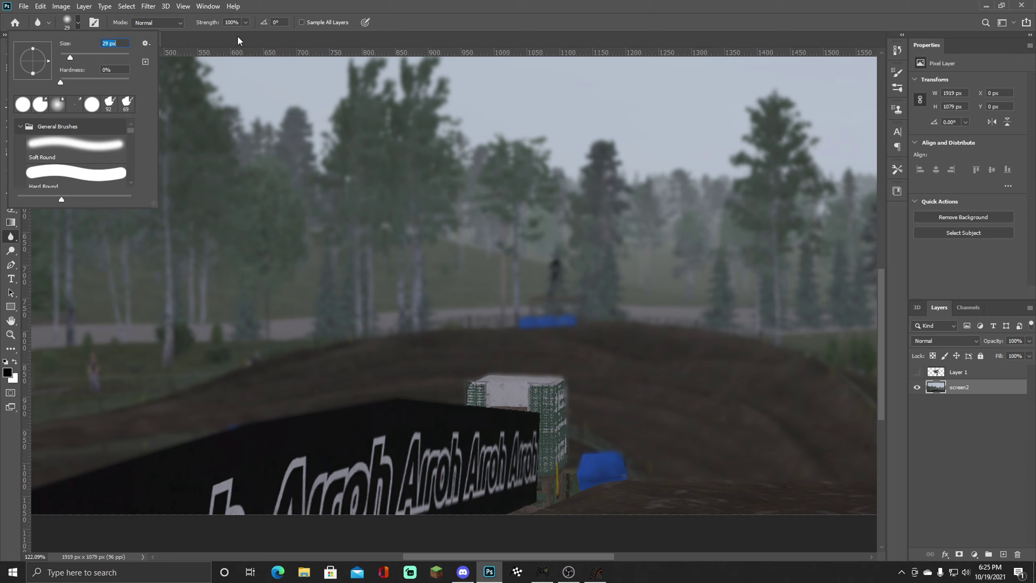
Step: Blur the edges of the green-and-white crate stack behind the banner on the screen2 layer, using the Blur tool at 100% strength
click(246, 22)
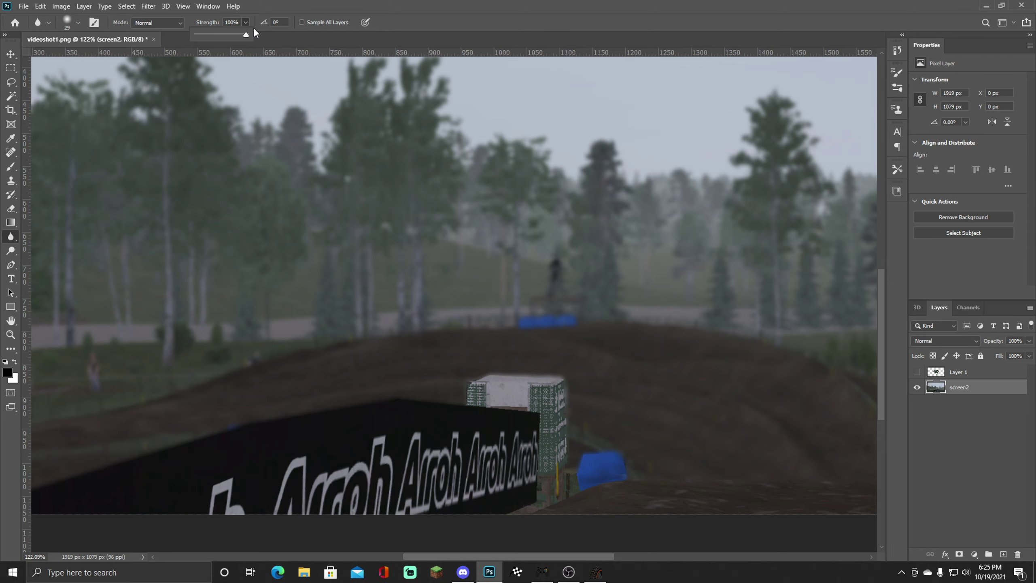
click(245, 23)
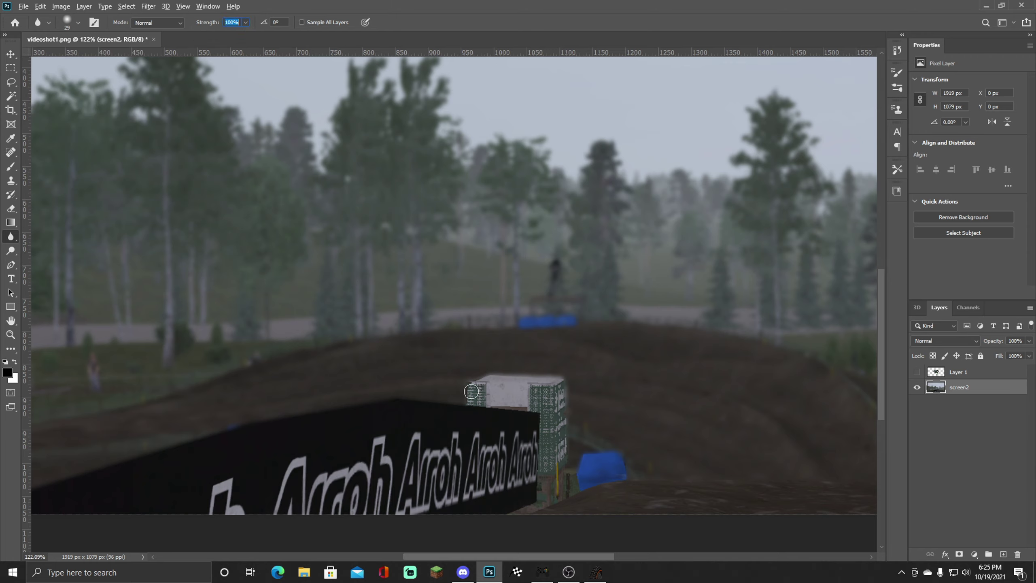
scroll(471, 392, up, 5)
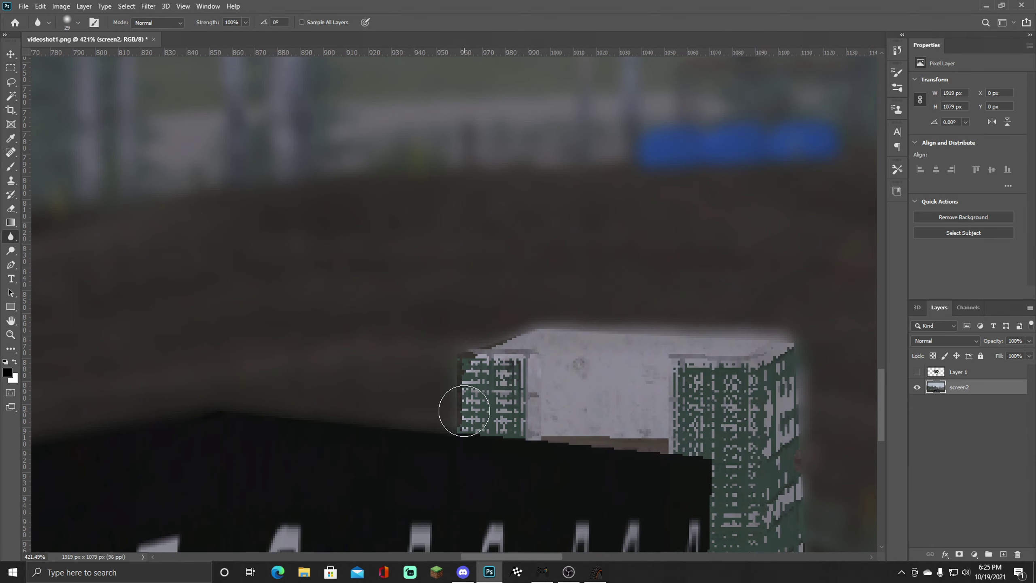
drag(464, 410, 461, 376)
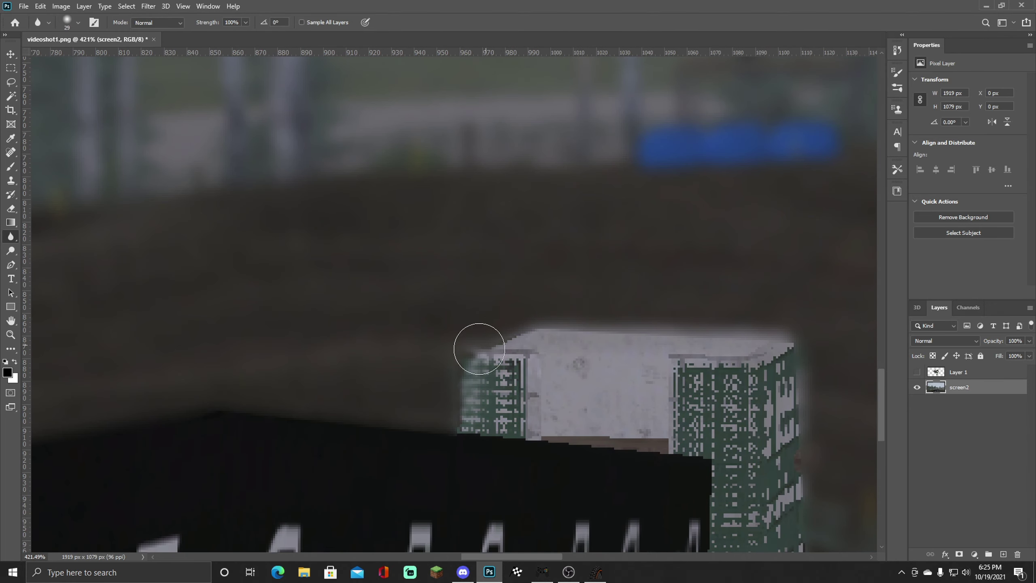
scroll(799, 331, down, 2)
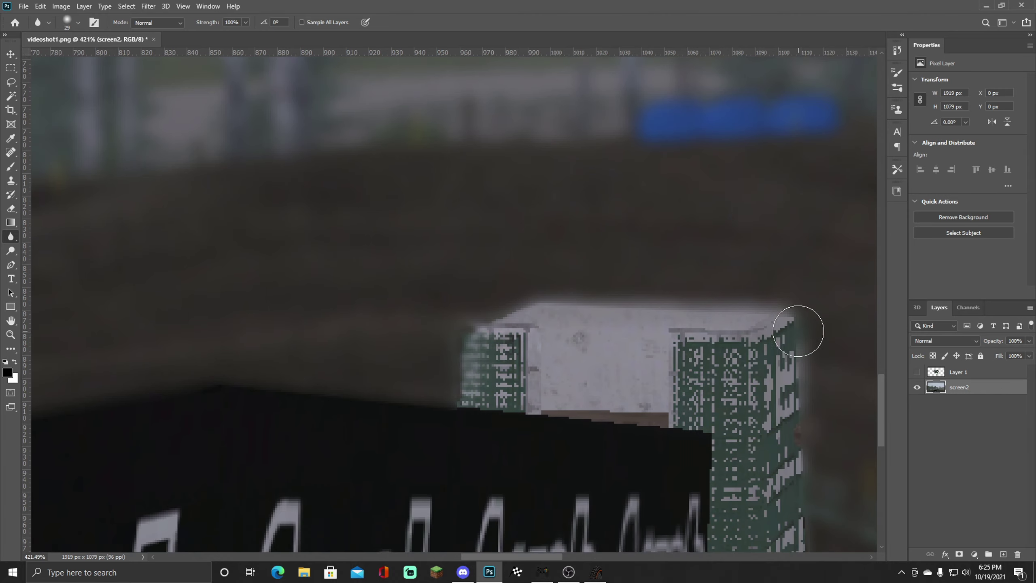
scroll(798, 331, down, 3)
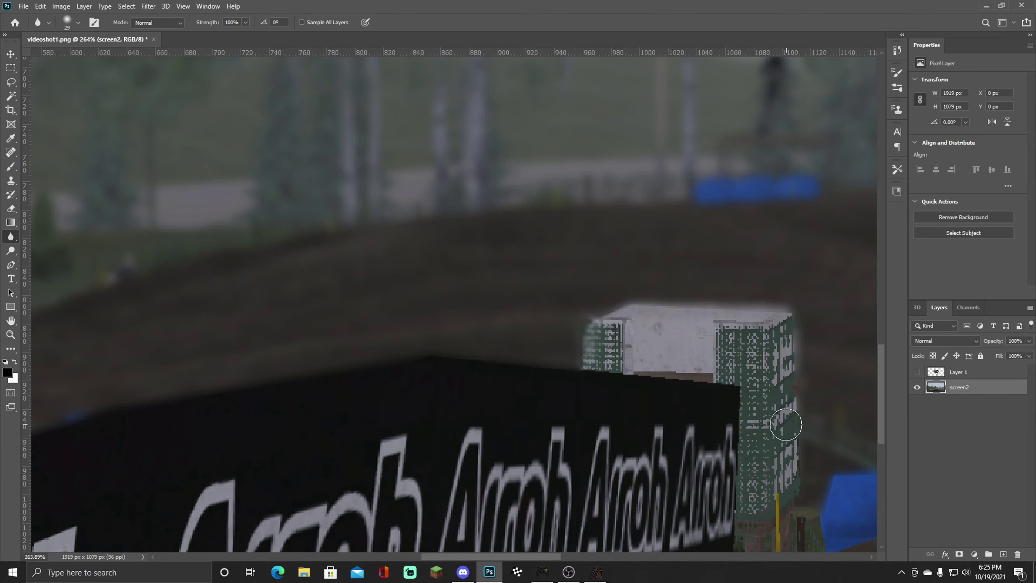
Step: Make Layer 1 with the rider and bike visible again over the blurred background
drag(514, 556, 589, 556)
scroll(471, 506, down, 3)
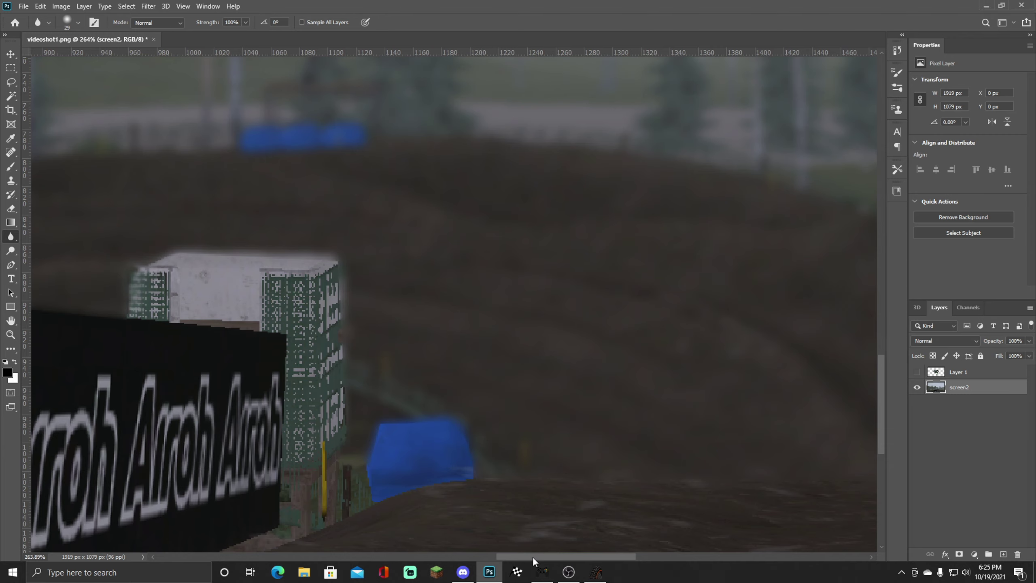
mouse_move(589, 557)
mouse_down()
mouse_move(684, 559)
mouse_move(649, 562)
mouse_up()
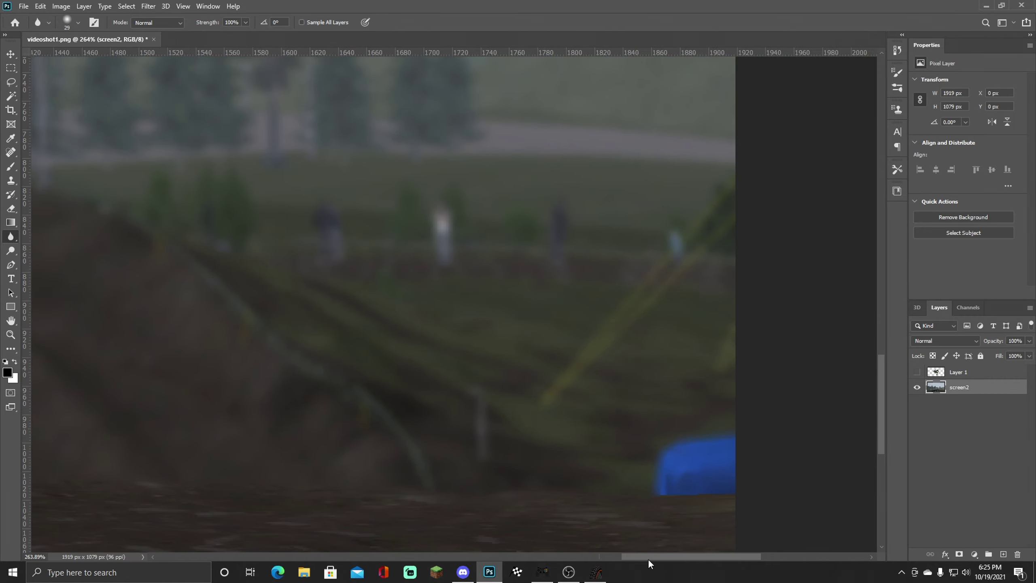
scroll(640, 333, down, 5)
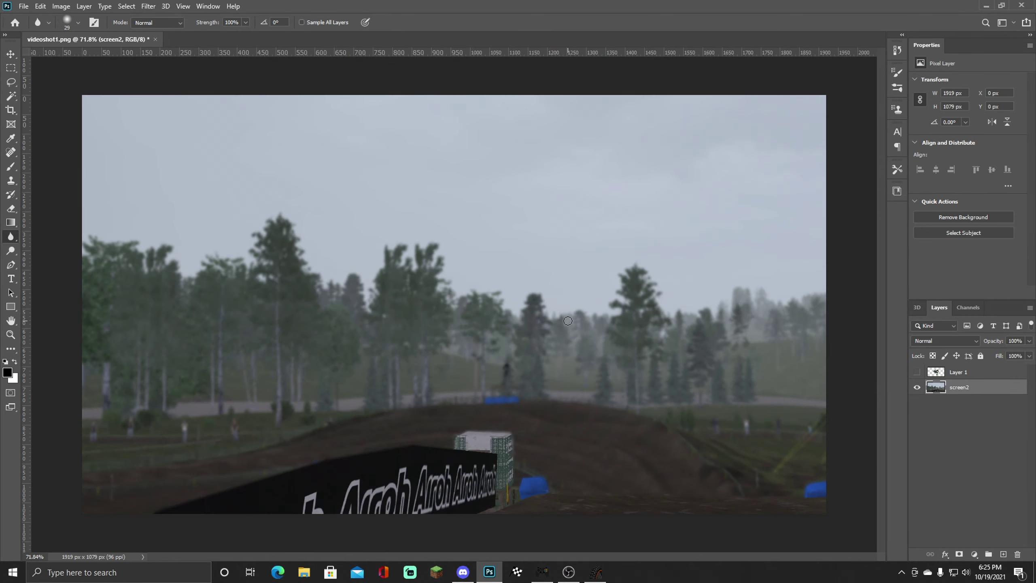
scroll(568, 321, up, 1)
click(7, 56)
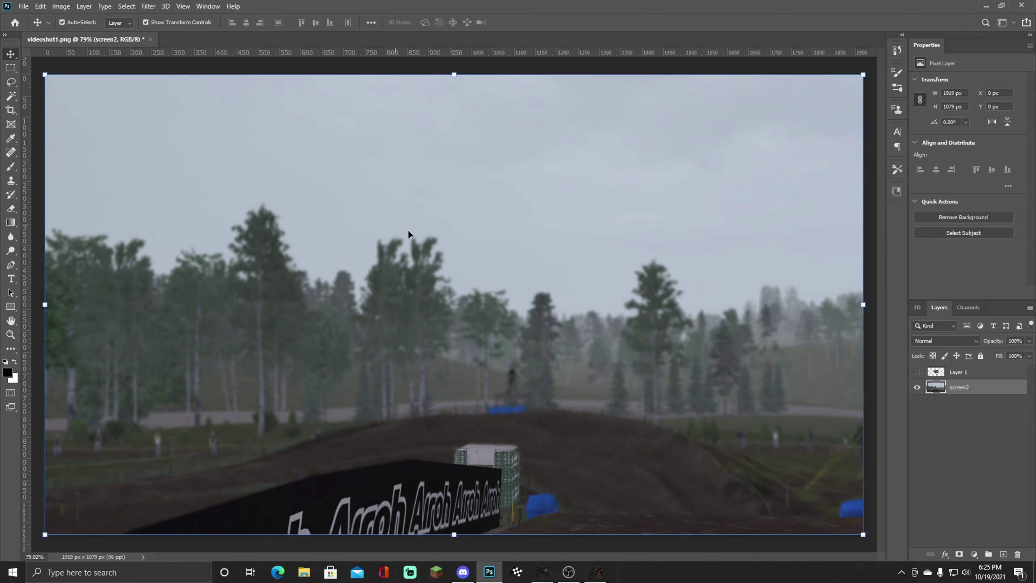
scroll(447, 246, down, 2)
scroll(452, 327, up, 1)
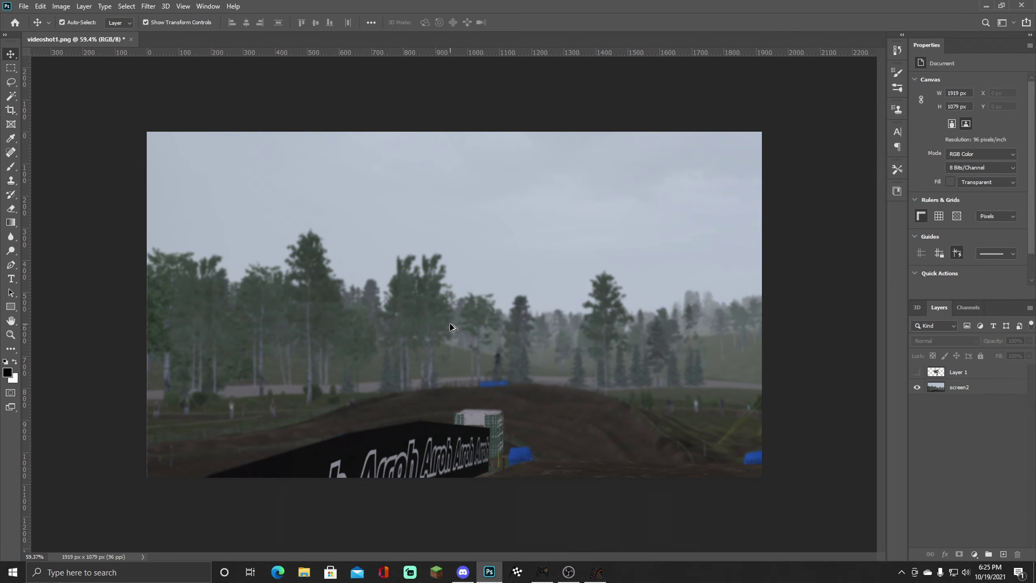
click(917, 372)
scroll(501, 258, up, 3)
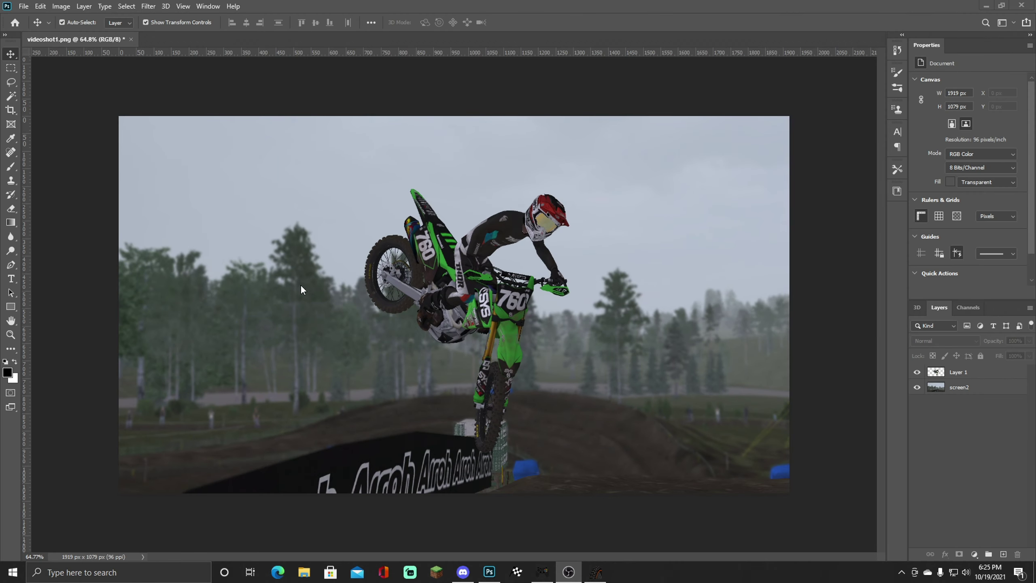
Step: Choose the Pen tool in Path mode and make Layer 1 the active layer
click(12, 263)
click(11, 264)
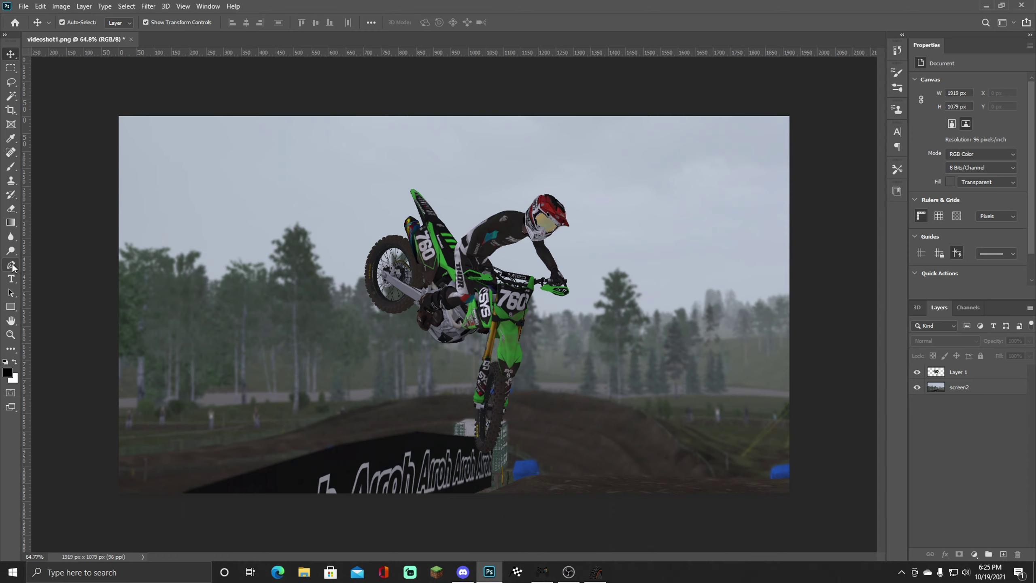
scroll(425, 357, up, 5)
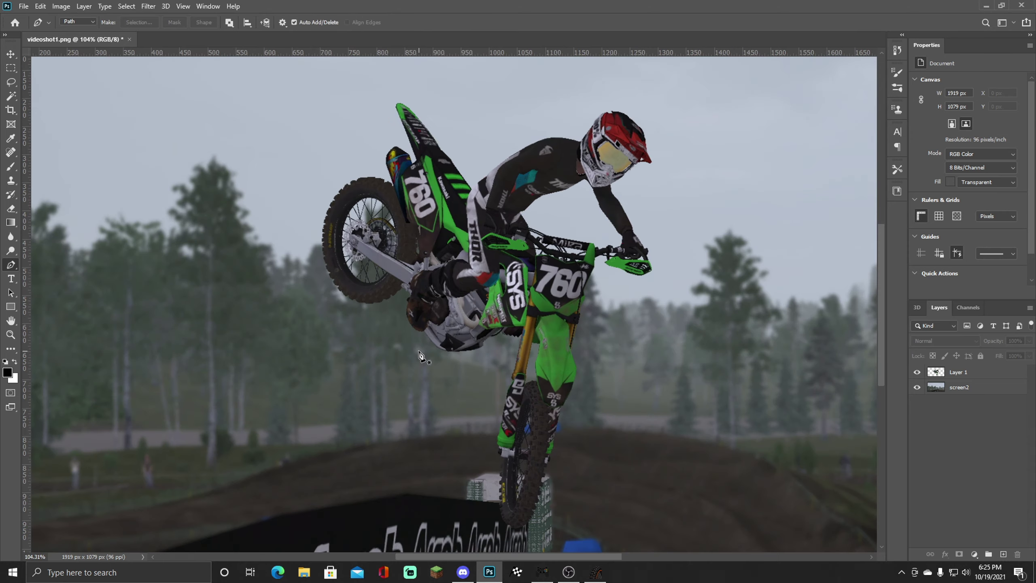
scroll(530, 321, up, 2)
scroll(527, 317, down, 3)
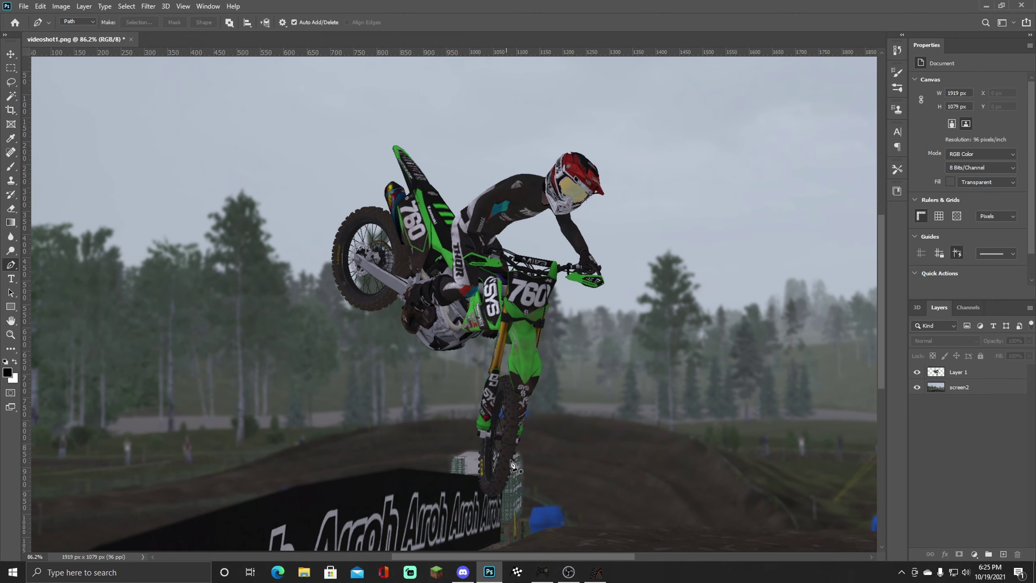
scroll(428, 289, down, 2)
scroll(428, 289, up, 1)
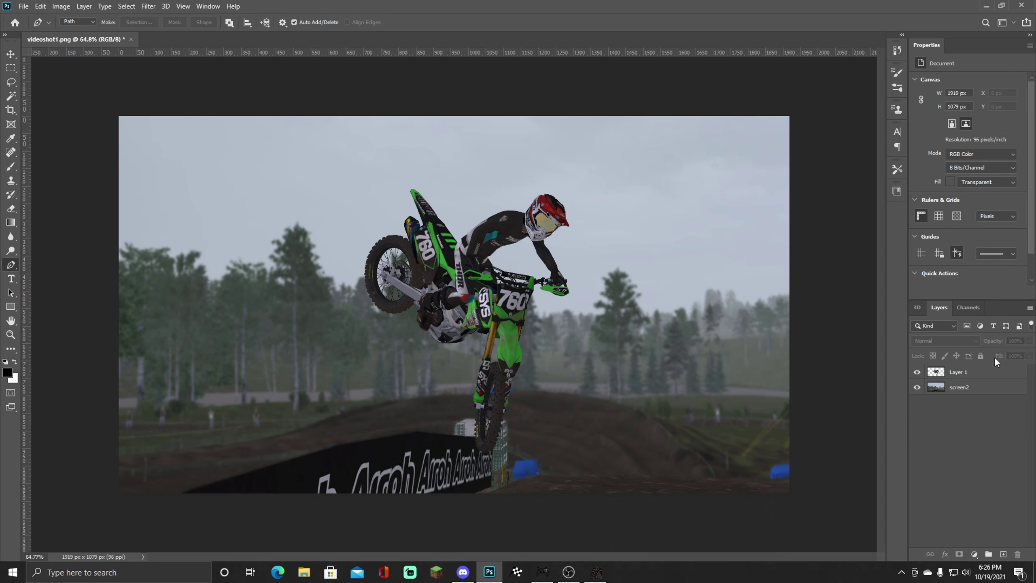
click(960, 376)
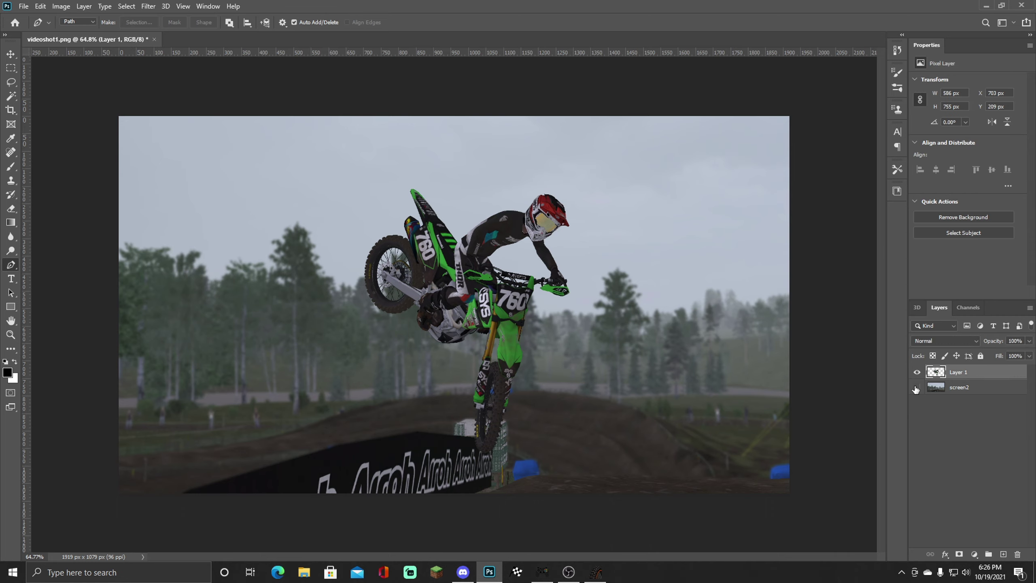
click(917, 388)
click(918, 387)
Step: Start a pen path around the outside of the rear tyre, from its upper edge beside the silencer round to the swingarm's underside
scroll(529, 318, up, 4)
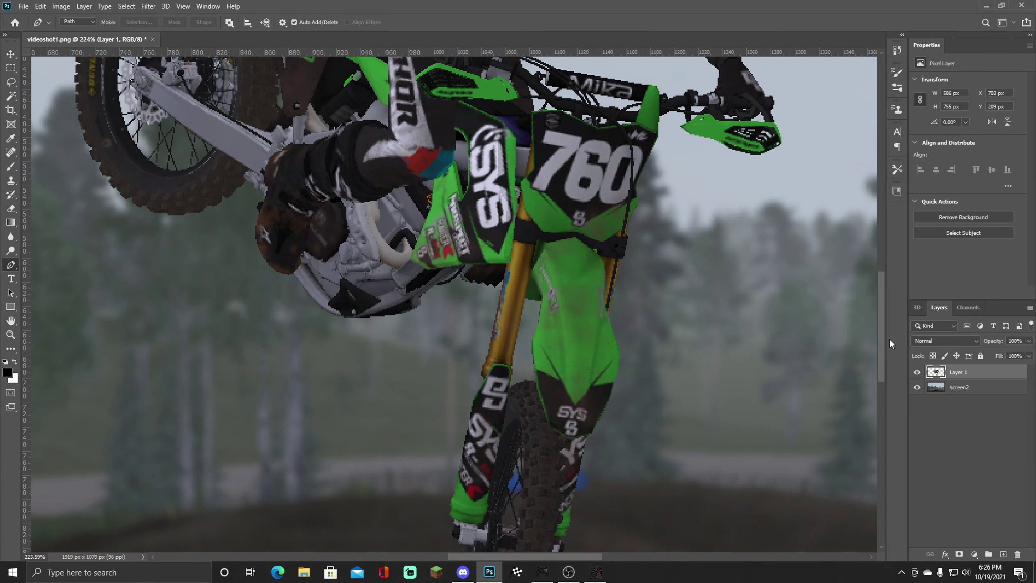
drag(882, 345, 882, 302)
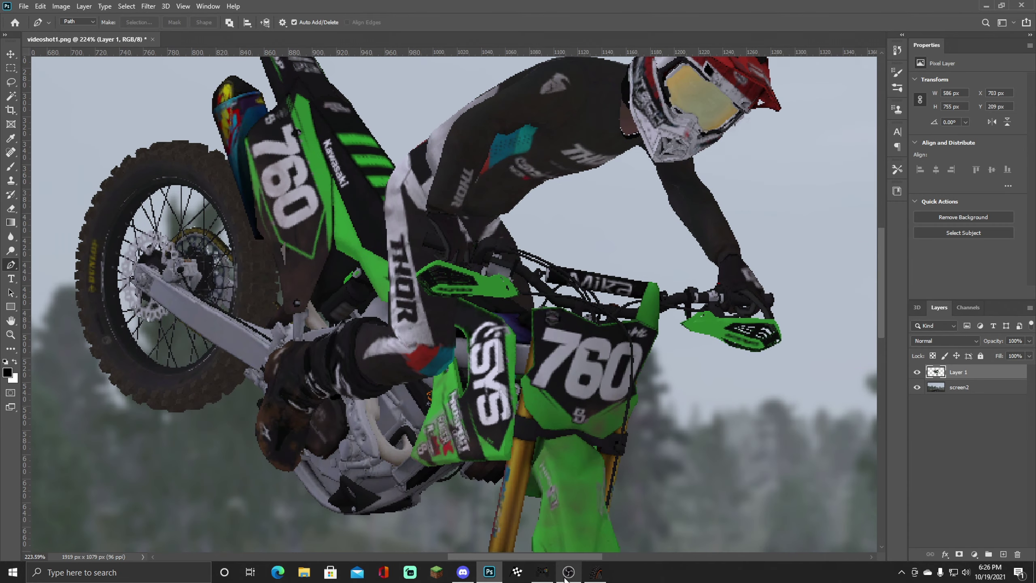
drag(565, 557, 512, 557)
scroll(474, 396, up, 3)
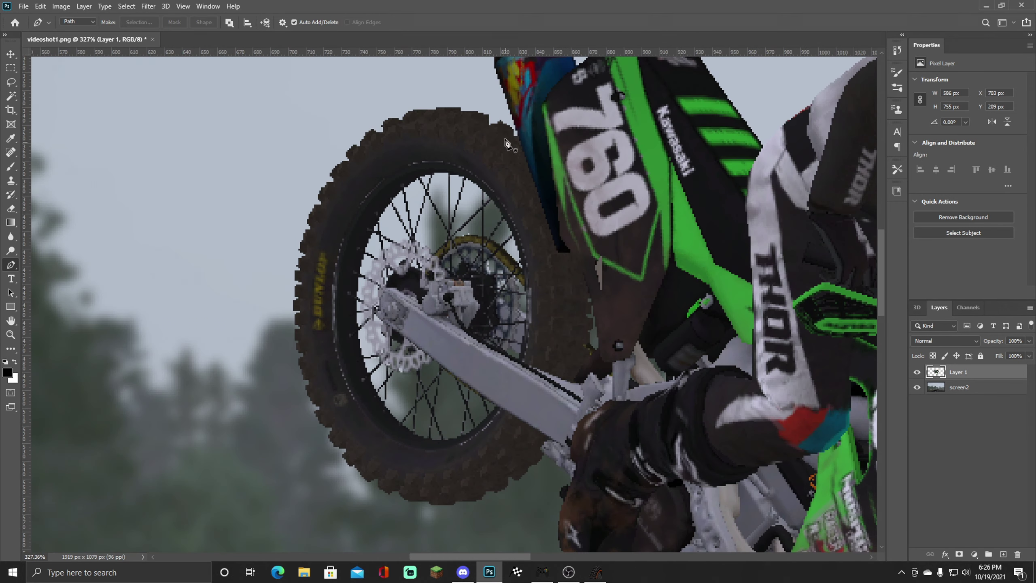
click(492, 107)
click(394, 94)
click(323, 129)
drag(289, 199, 276, 221)
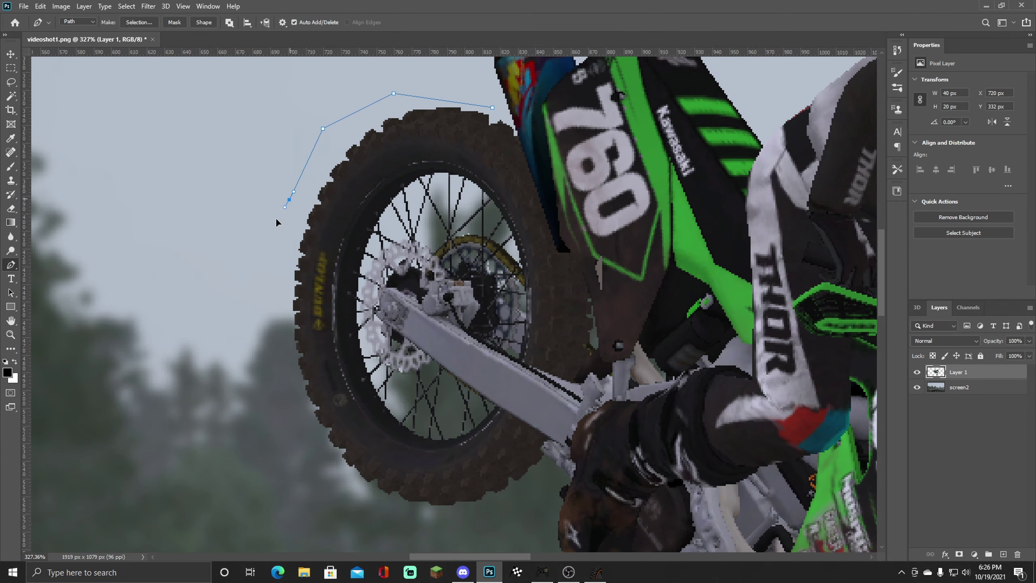
click(265, 360)
drag(284, 440, 290, 447)
drag(343, 502, 345, 507)
click(530, 500)
click(555, 460)
Step: Extend the path around the small bracket below the swingarm and try points along the swingarm's lower edge, undoing the last two
scroll(546, 481, up, 3)
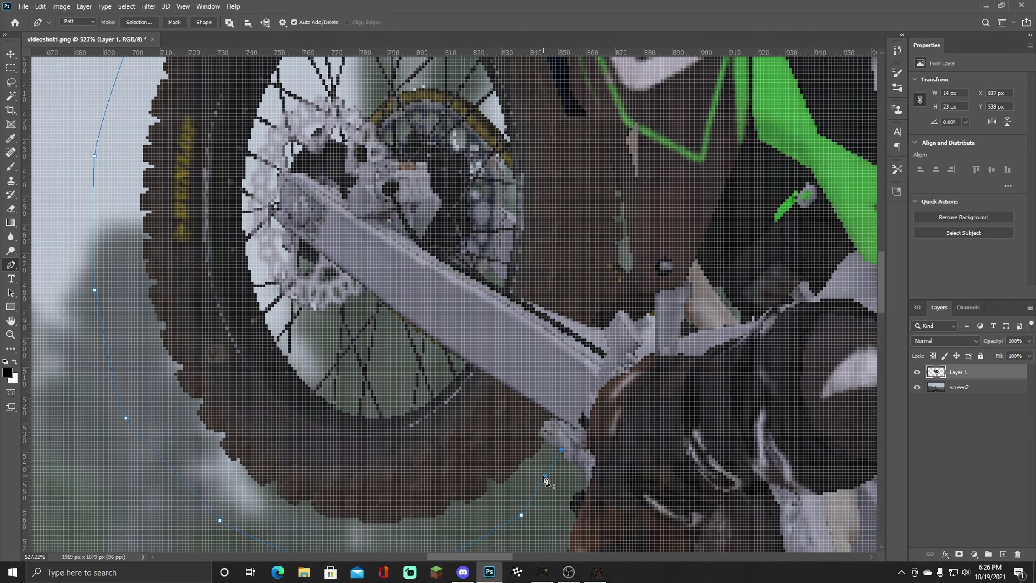
scroll(546, 481, down, 1)
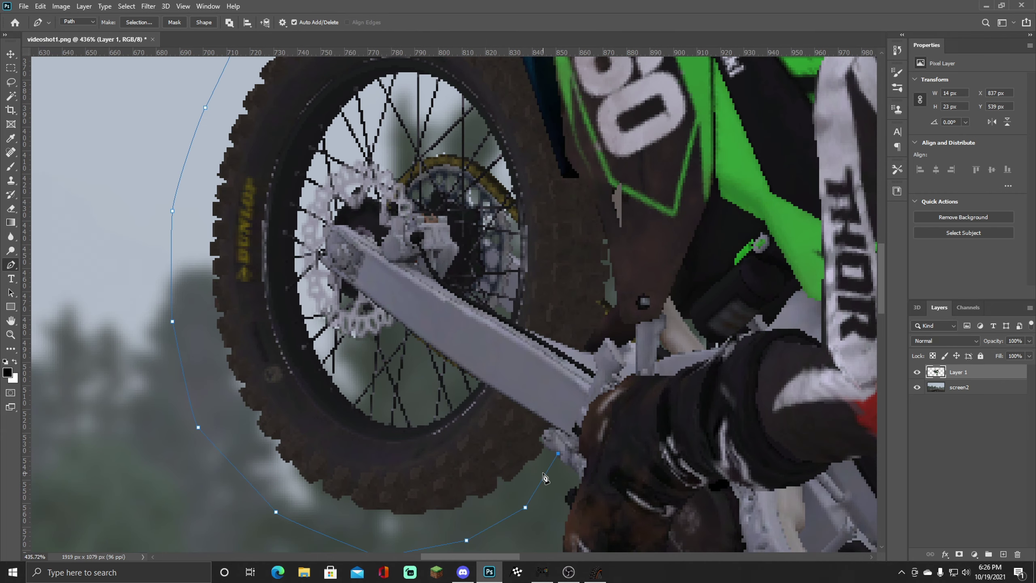
click(541, 430)
click(554, 427)
click(392, 328)
click(382, 330)
key(ctrl+z)
key(ctrl+z)
Step: Continue the path around the swingarm's axle end and the outline of the brake caliper
click(332, 227)
click(337, 225)
click(345, 225)
click(352, 227)
click(413, 209)
click(430, 215)
click(448, 215)
click(457, 236)
click(451, 270)
click(441, 282)
Step: Trace the path along the swingarm's upper edge to the frame joint in front of the tyre
click(519, 325)
click(546, 339)
click(588, 348)
click(636, 324)
click(624, 322)
click(621, 315)
Step: Extend the path up the tyre's edge beside the number 760 side panel to the panel's inner corner, replacing the misplaced corner point
scroll(613, 248, up, 1)
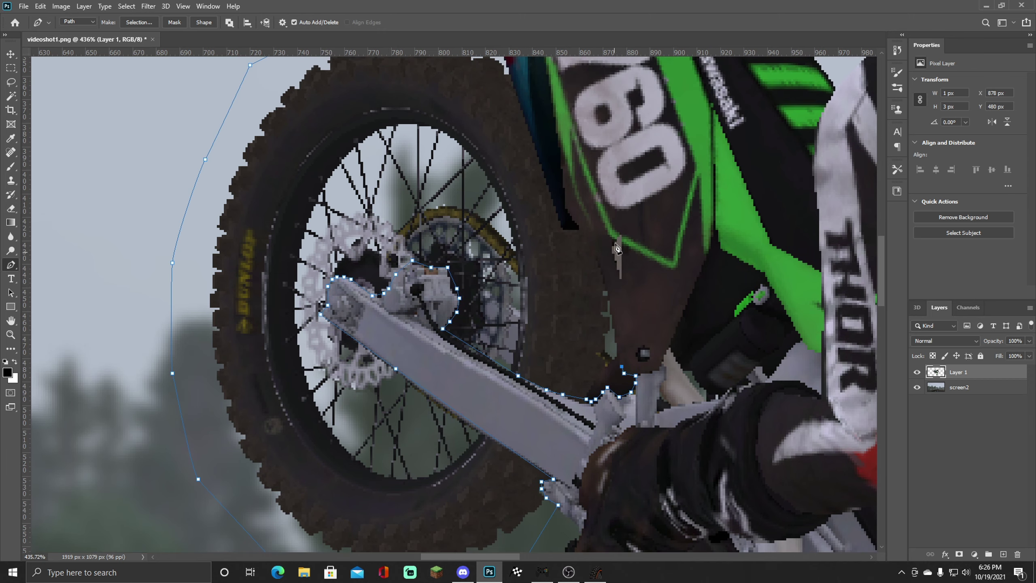
click(606, 293)
click(595, 253)
click(585, 234)
click(571, 232)
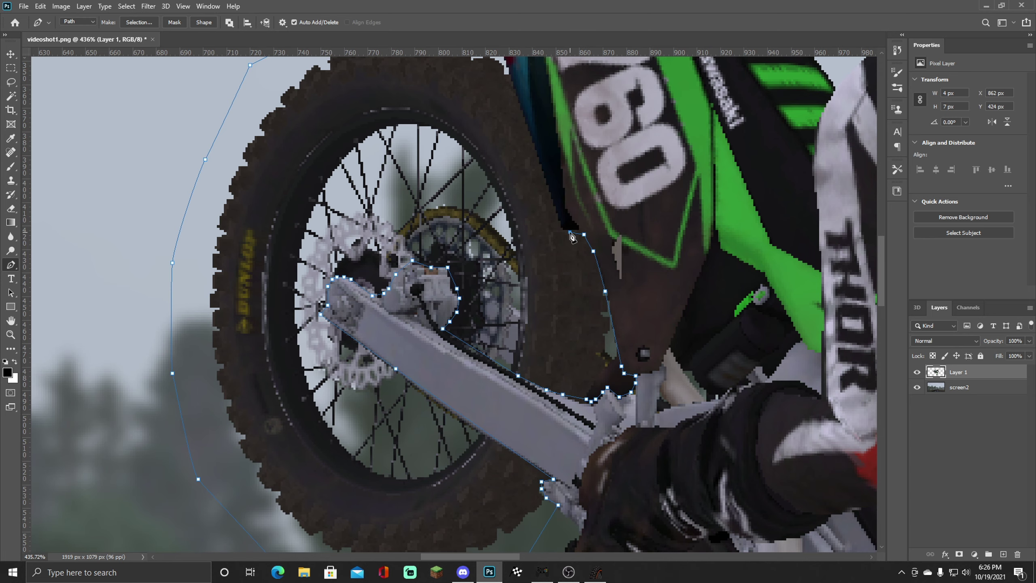
key(ctrl+z)
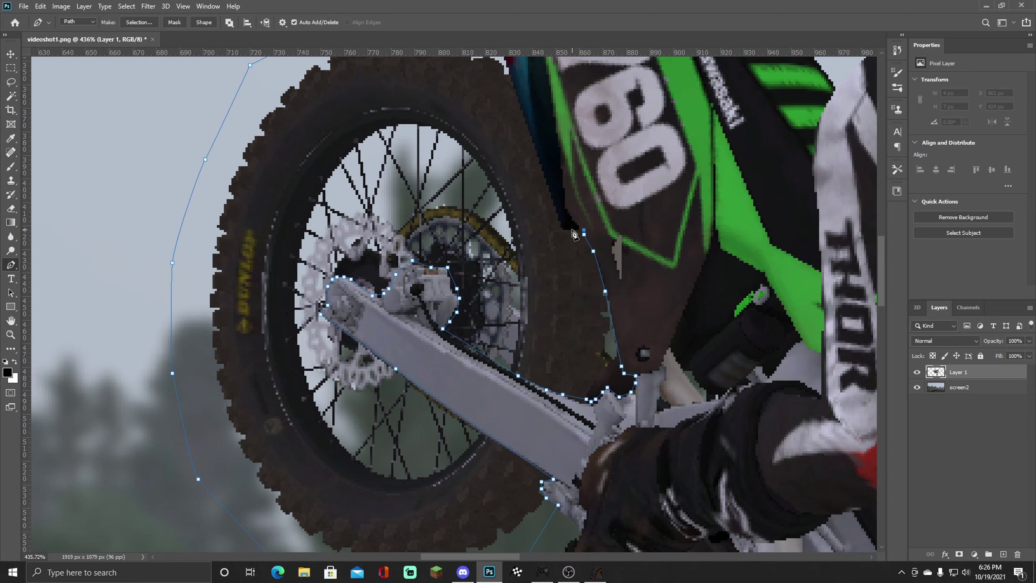
click(565, 235)
click(559, 223)
Step: Follow the tyre's edge up beside the silencer and close the path at its starting point
scroll(547, 235, up, 3)
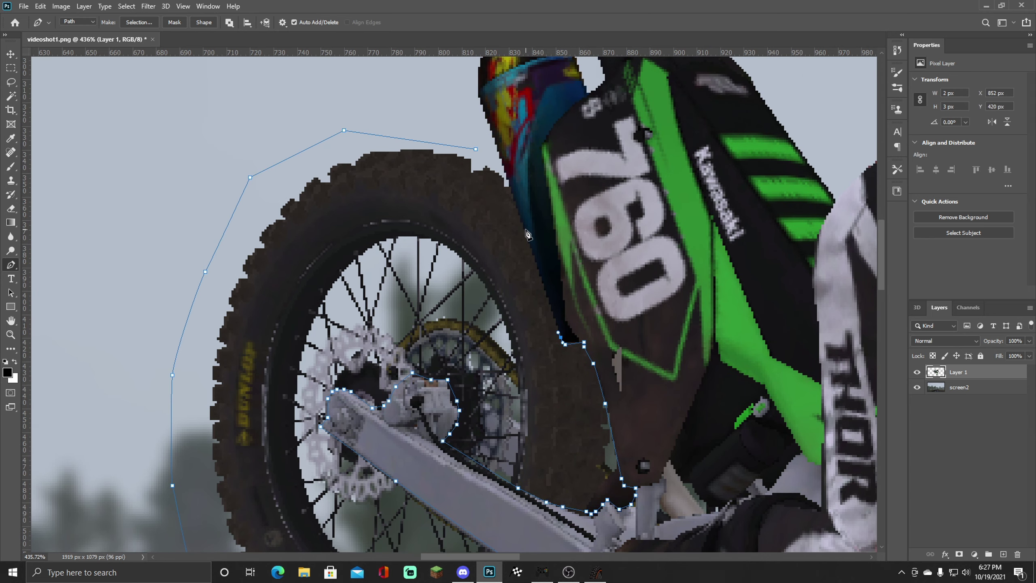
click(523, 230)
click(476, 150)
Step: Convert the closed rear-wheel path into a new anti-aliased selection with a feather radius of 0 pixels
scroll(483, 241, down, 6)
scroll(453, 297, up, 5)
scroll(467, 338, down, 1)
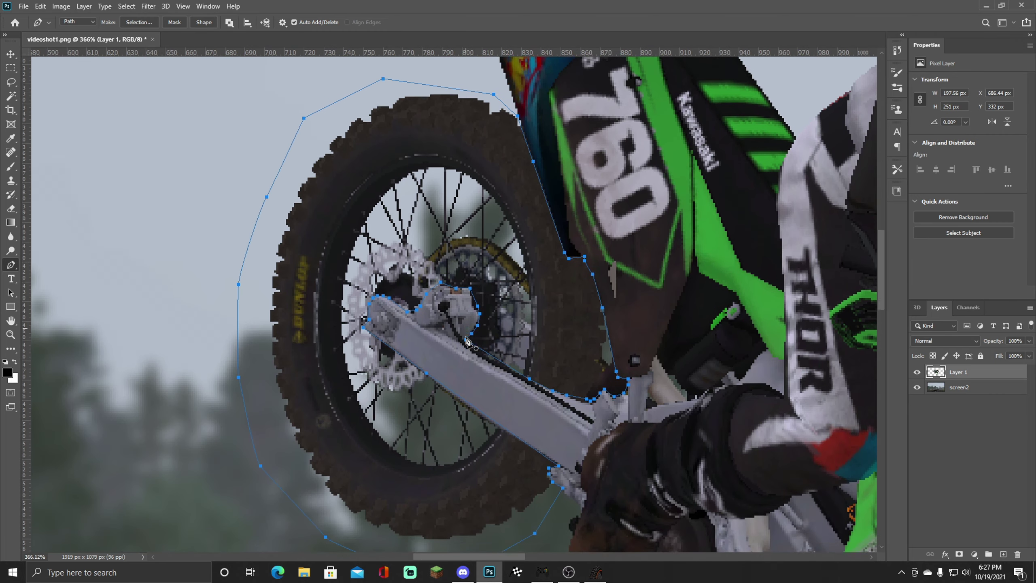
scroll(467, 343, down, 2)
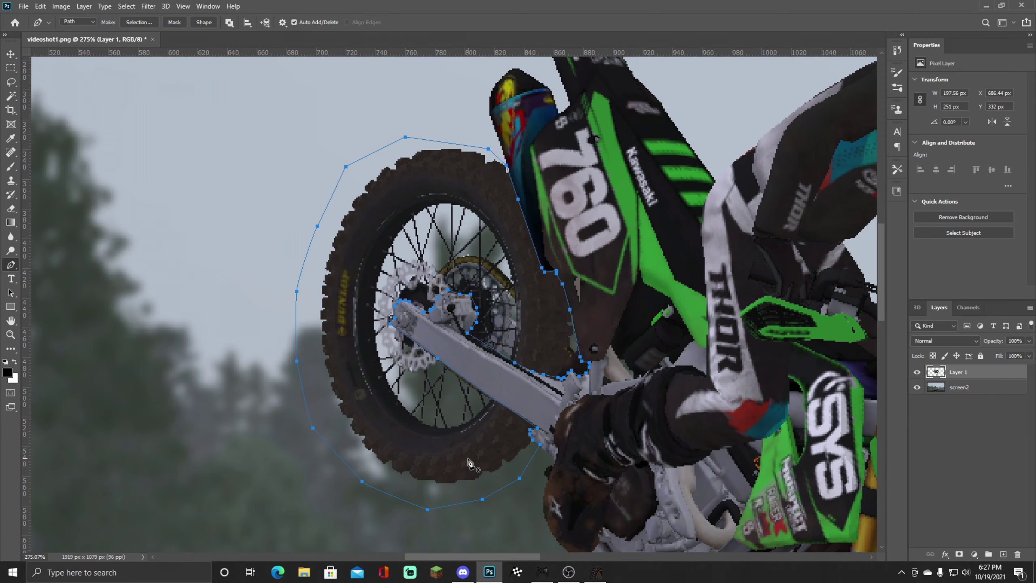
scroll(434, 322, up, 3)
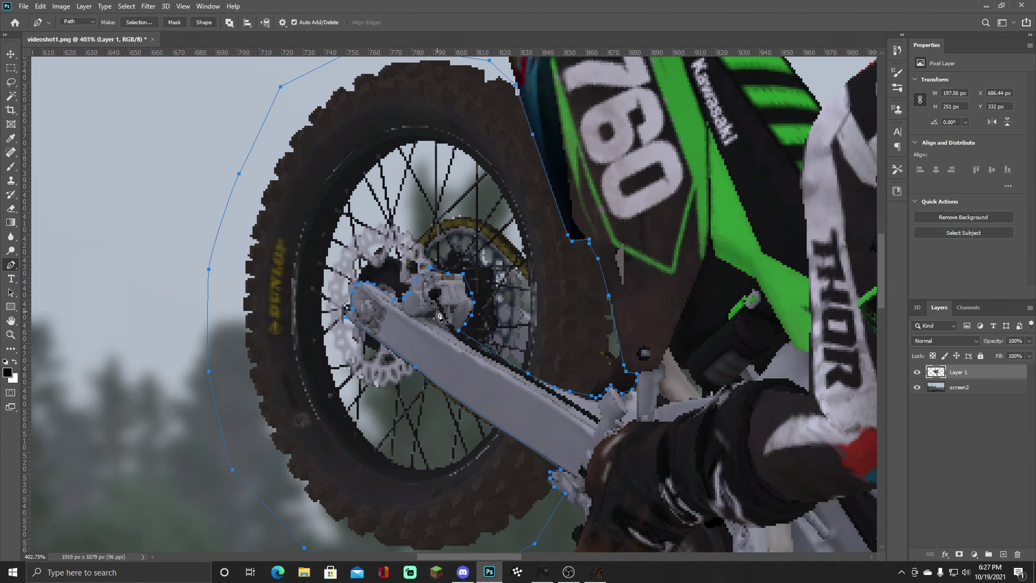
scroll(735, 509, down, 2)
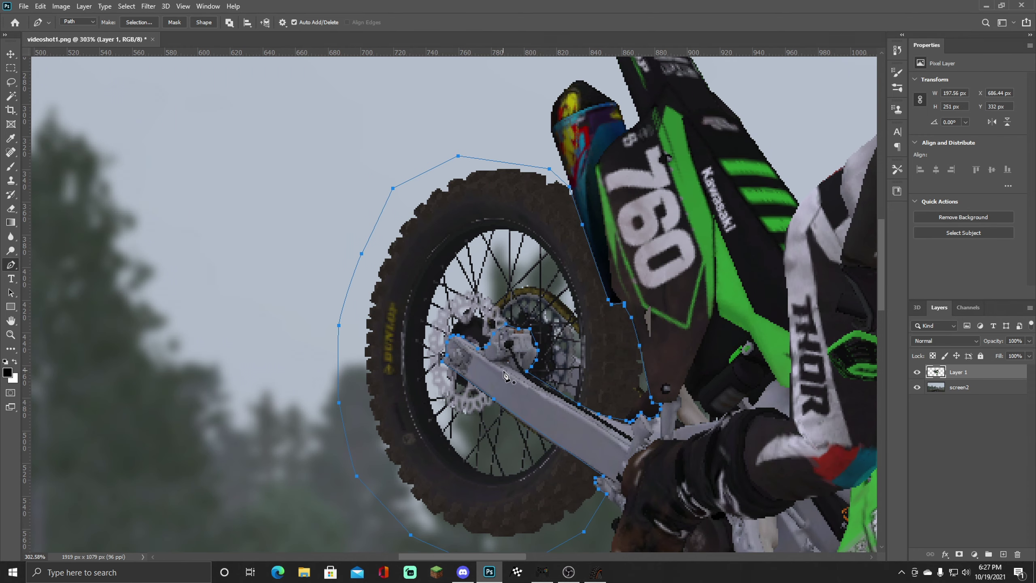
scroll(505, 375, down, 2)
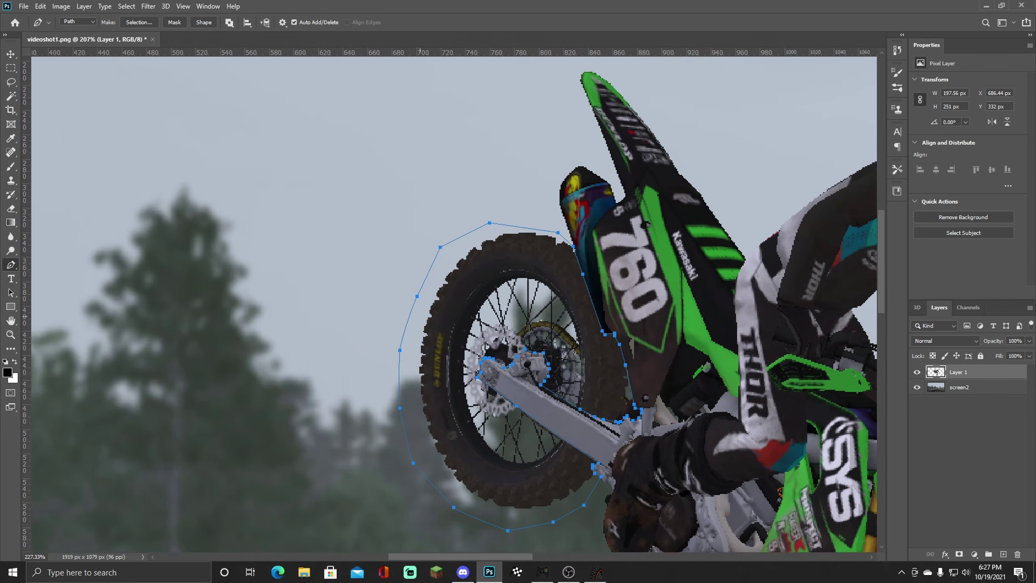
scroll(506, 369, up, 2)
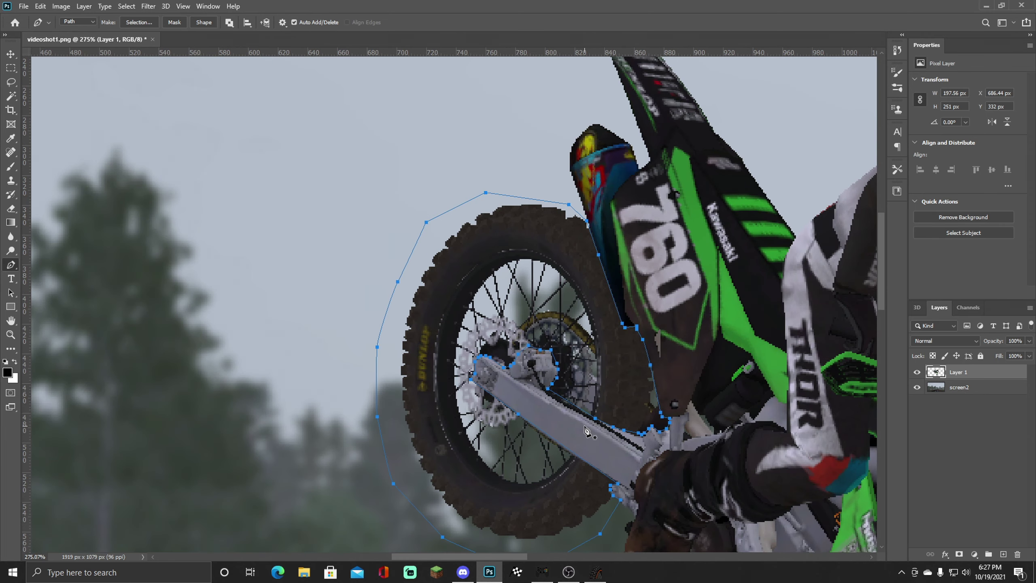
right_click(509, 253)
click(529, 299)
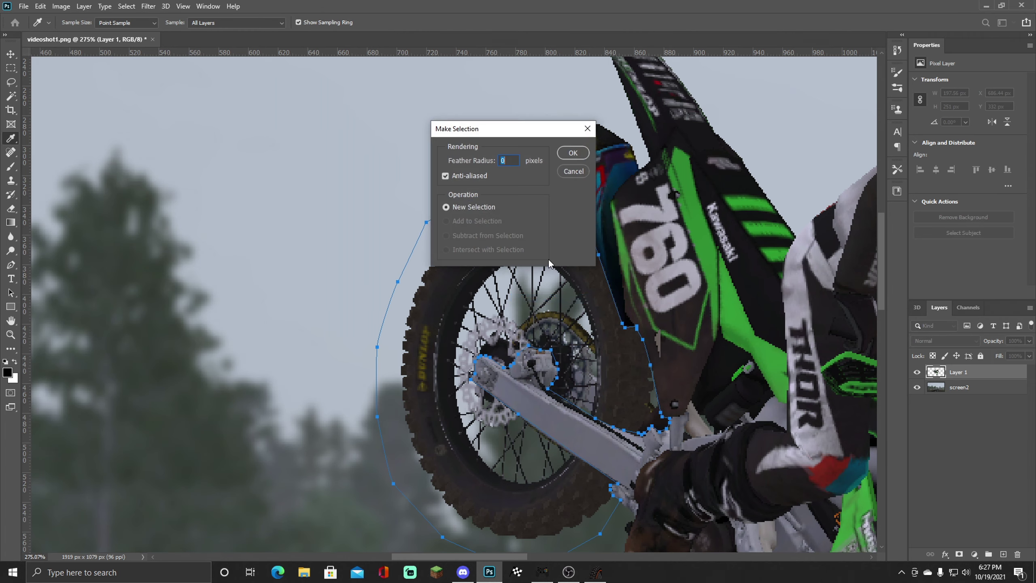
click(572, 154)
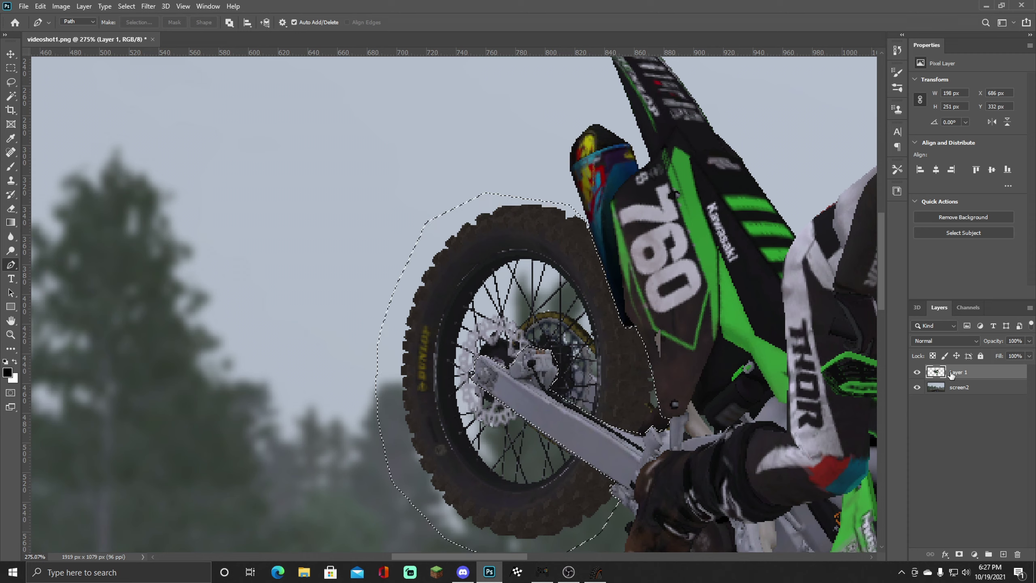
Step: Try a Spin Radial Blur with amount 3 and Good quality on the selected rear wheel
click(148, 6)
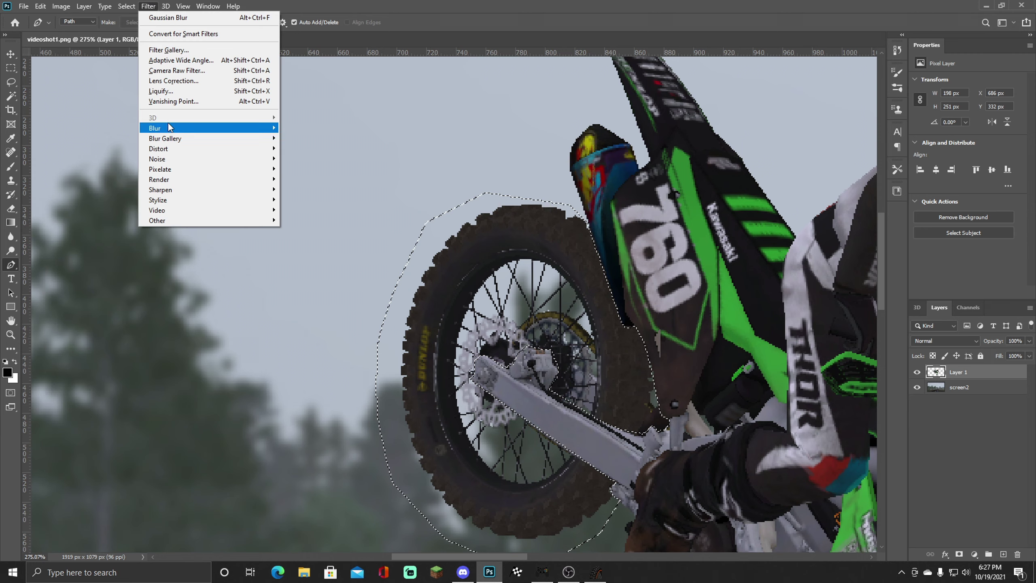
mouse_move(171, 128)
click(306, 200)
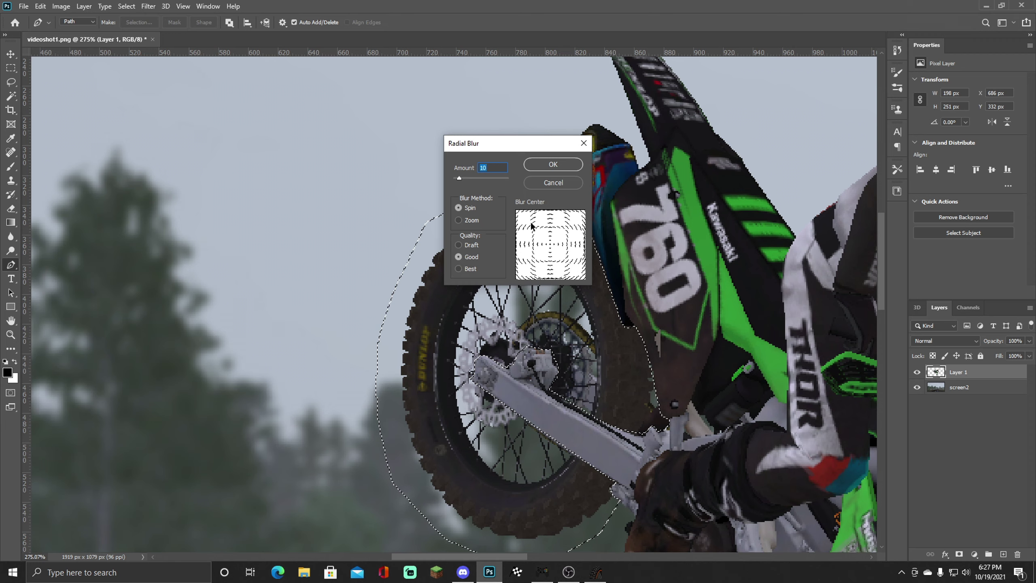
text(3)
click(553, 164)
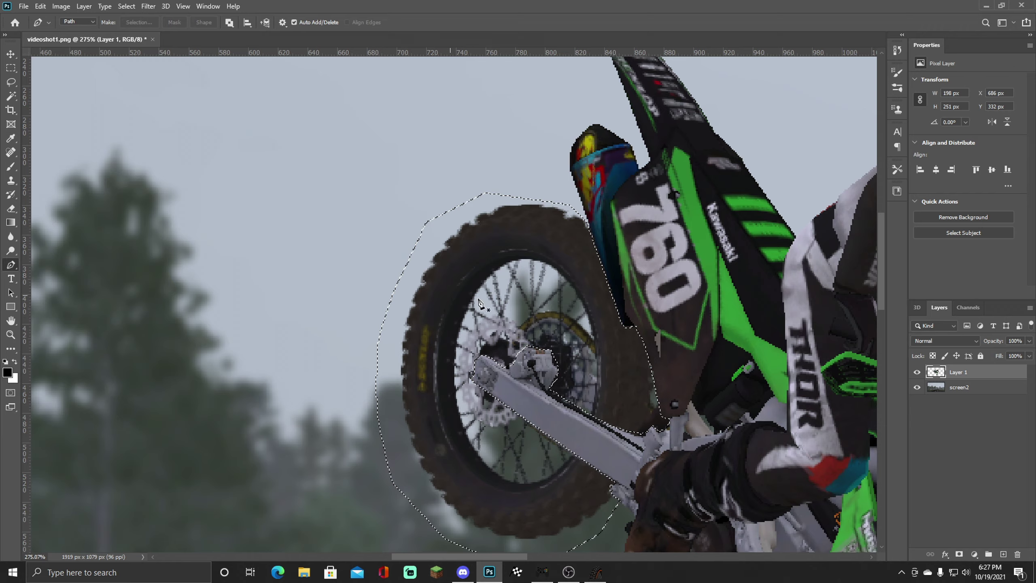
scroll(532, 311, down, 12)
scroll(355, 237, up, 12)
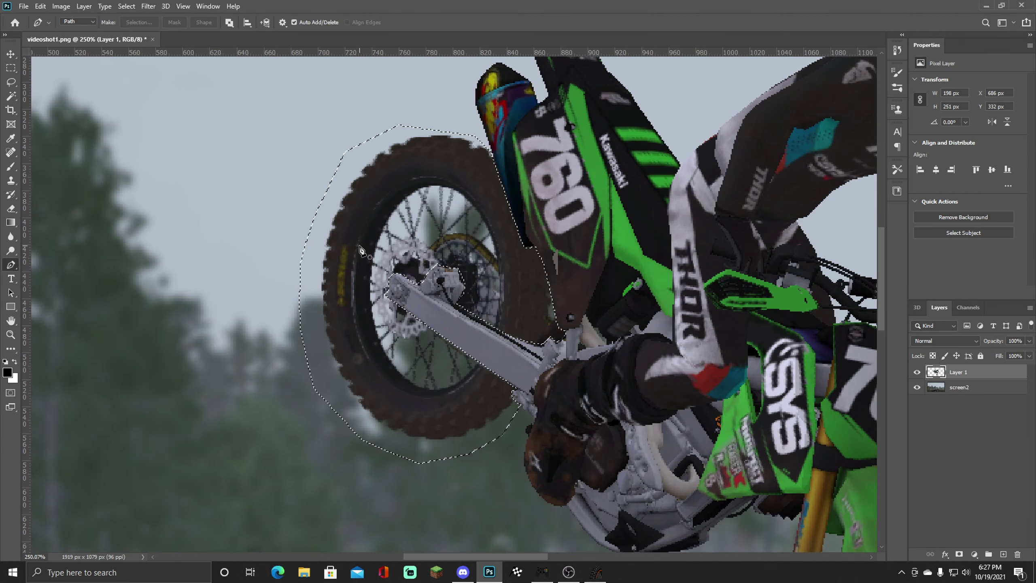
key(ctrl+z)
Step: Apply a Spin Radial Blur with amount 3 and Good quality to the rear-wheel selection and clear the selection
click(149, 7)
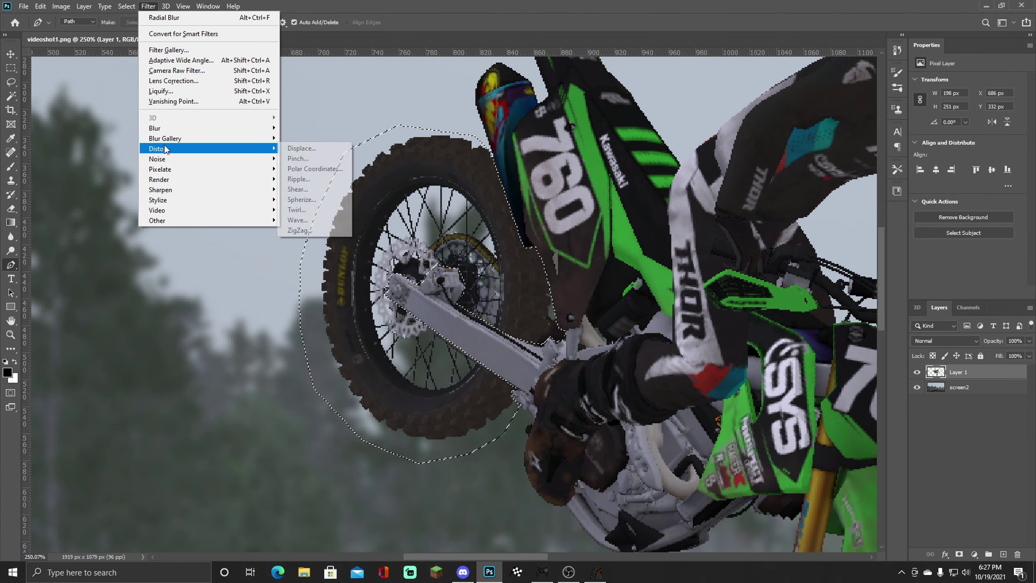
mouse_move(167, 133)
click(310, 200)
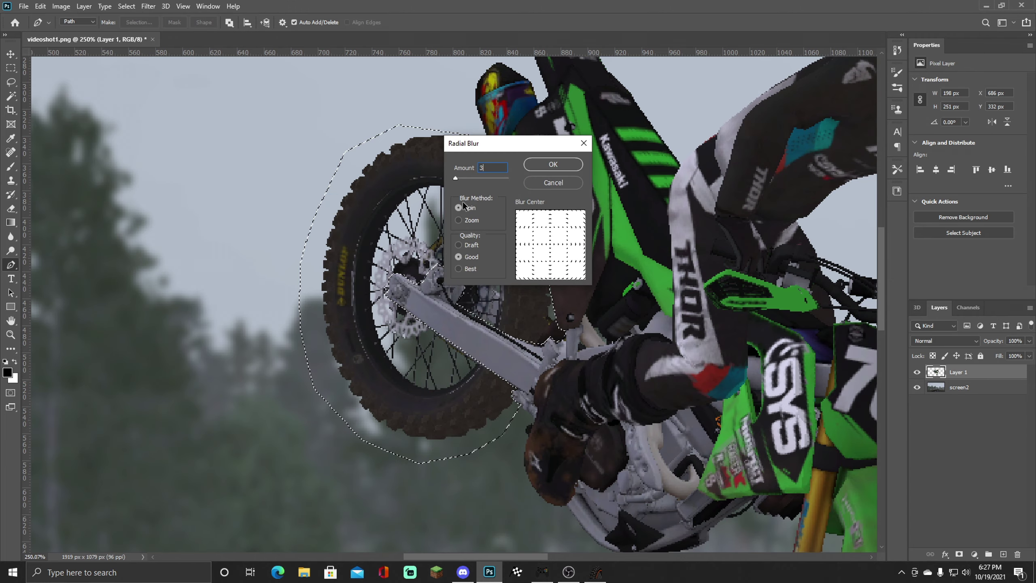
click(556, 165)
scroll(535, 258, down, 10)
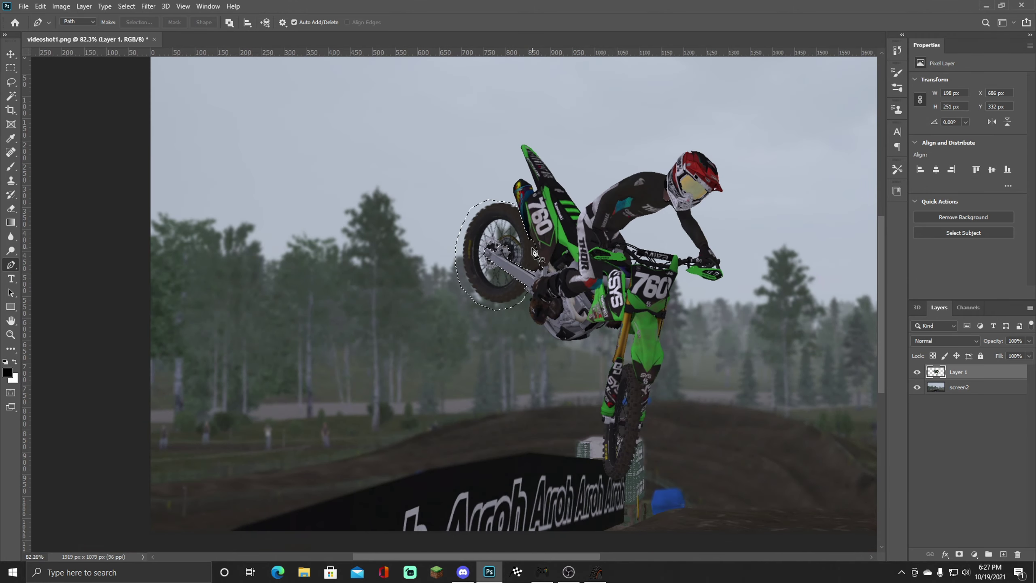
scroll(536, 258, up, 4)
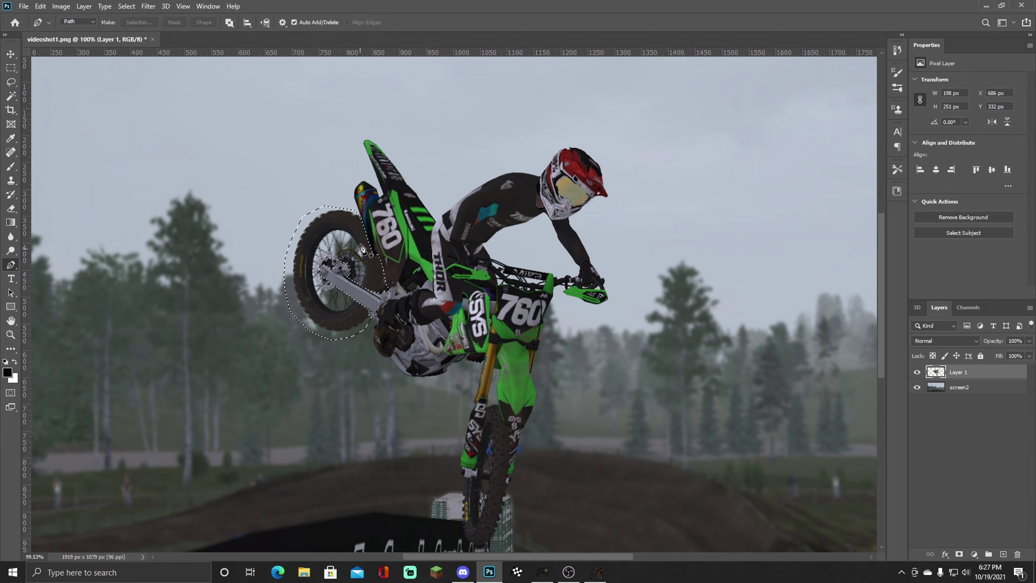
key(ctrl+d)
Step: Start a Pen path on the front tyre's top beside the fork guard and trace it along the green fender's lower edge
scroll(481, 470, down, 1)
scroll(486, 461, up, 4)
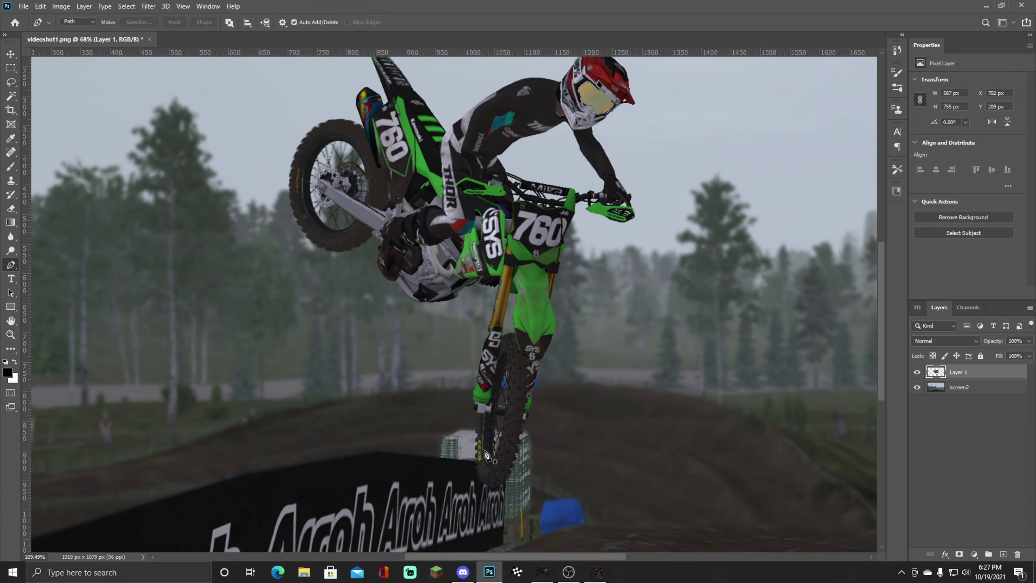
scroll(487, 456, up, 1)
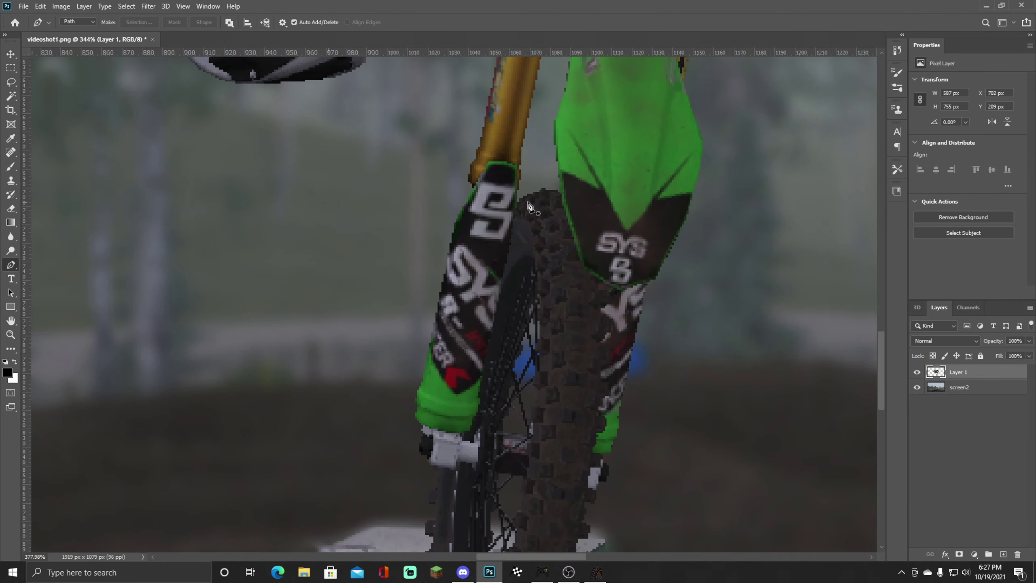
scroll(525, 210, up, 2)
click(517, 203)
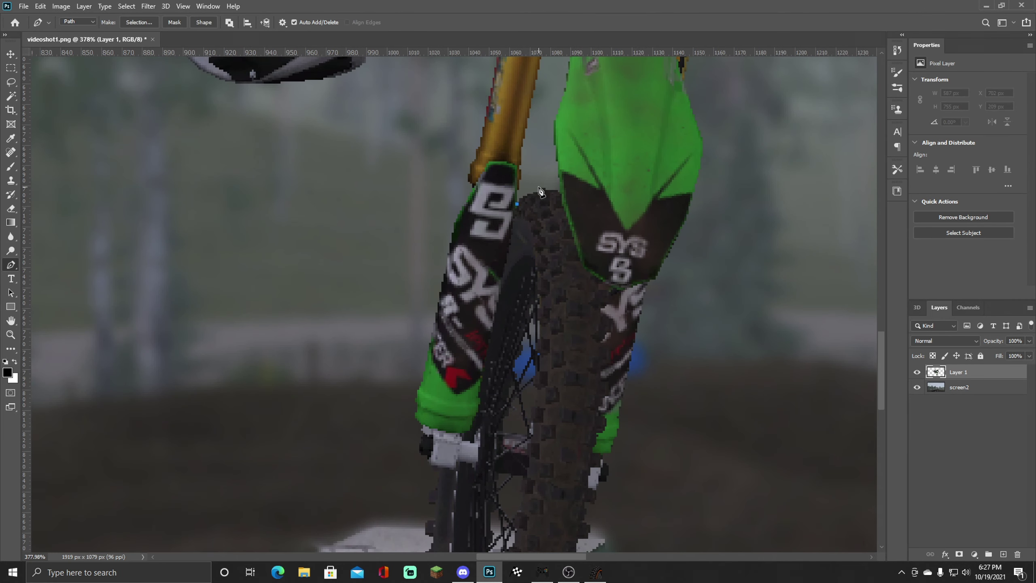
click(554, 190)
click(560, 192)
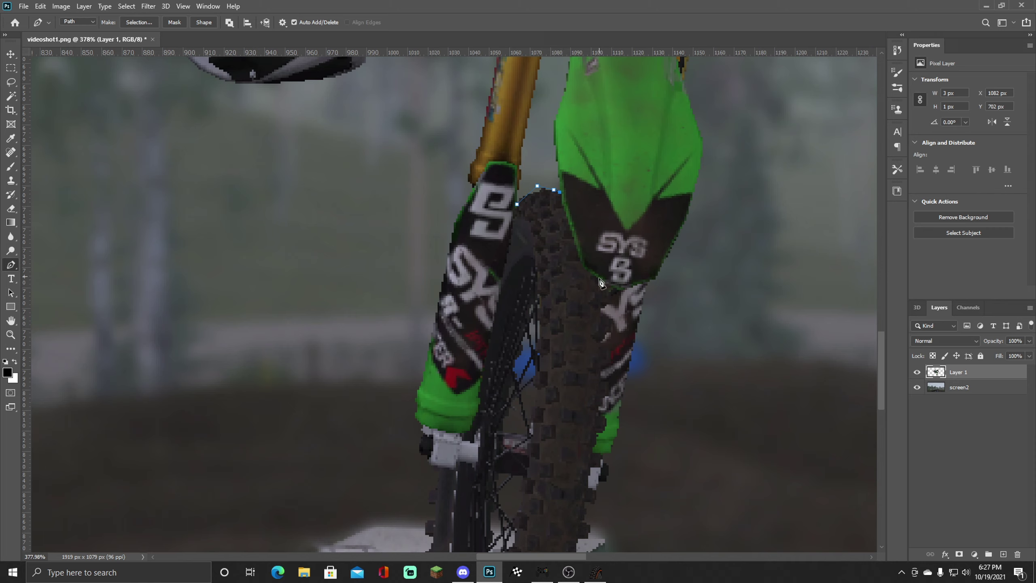
click(583, 265)
click(602, 283)
click(614, 287)
Step: Extend the path down the front tyre's edge beside the far fork guard and around the axle end
click(614, 341)
click(609, 400)
click(607, 444)
scroll(608, 457, down, 2)
click(601, 408)
click(588, 435)
click(603, 445)
click(598, 466)
Step: With the background layer hidden, continue the path outside the tread down to and beneath the front tyre's lowest part
scroll(603, 486, down, 2)
scroll(603, 486, down, 2)
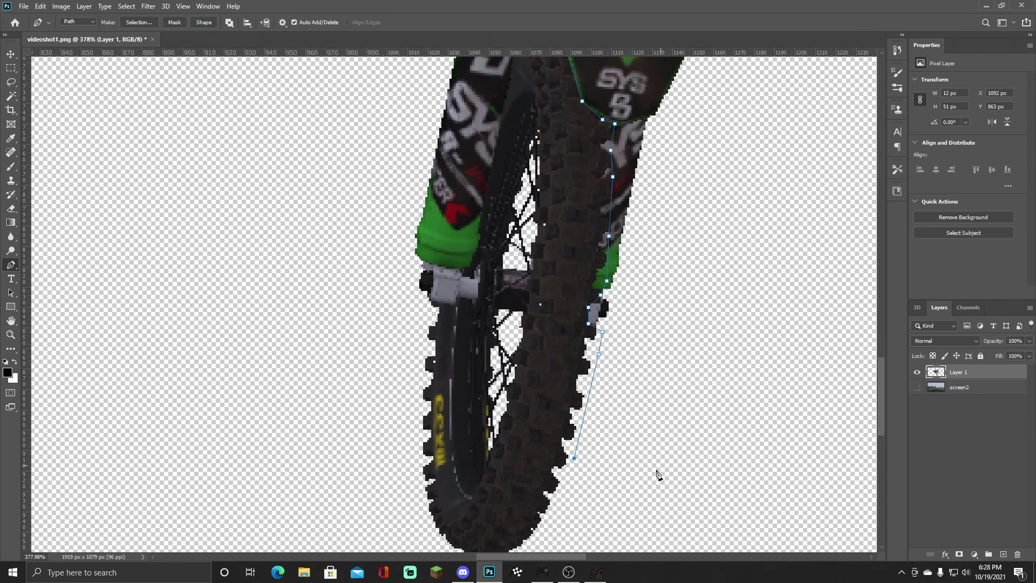
click(564, 509)
scroll(564, 509, down, 2)
click(525, 501)
click(458, 503)
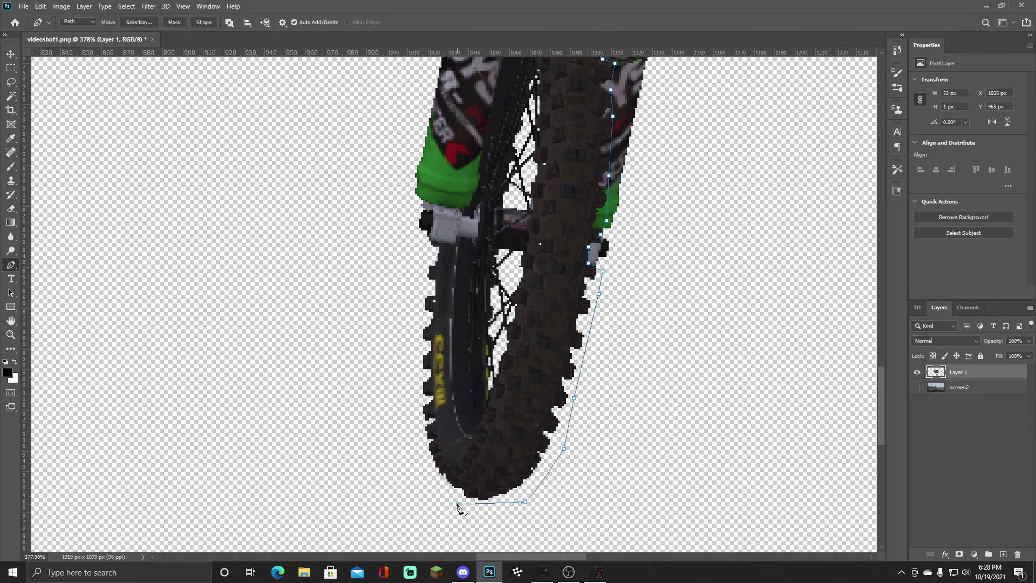
Step: Continue the path up outside the tread on the tyre's other side to just below the near axle clamp
click(423, 469)
click(413, 435)
click(411, 375)
click(417, 297)
click(422, 255)
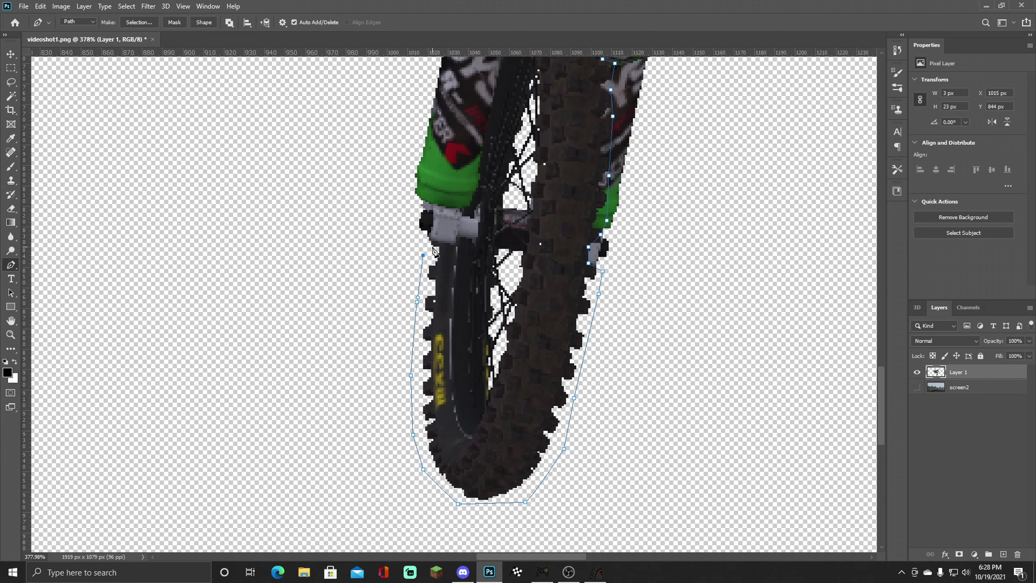
Step: Trace the path around the near axle clamp to the lower edge of the green fork guard
click(432, 247)
click(460, 238)
click(480, 248)
click(486, 236)
click(486, 204)
click(486, 192)
click(476, 200)
click(472, 206)
Step: Follow the near fork guard's inner edge up to close the front-wheel path at its start, and show the screen2 layer again
scroll(486, 259, up, 3)
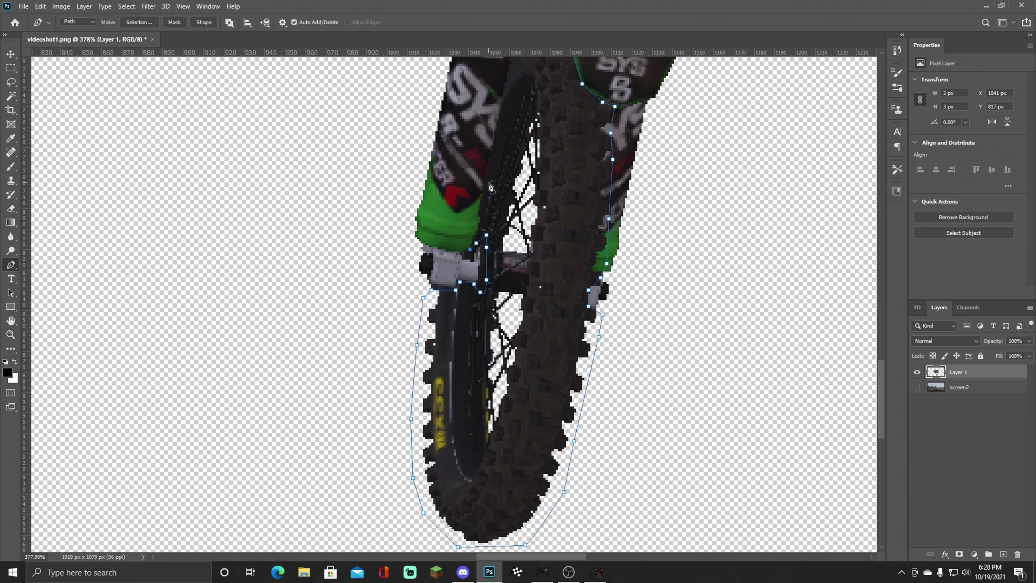
click(477, 292)
click(480, 283)
click(480, 273)
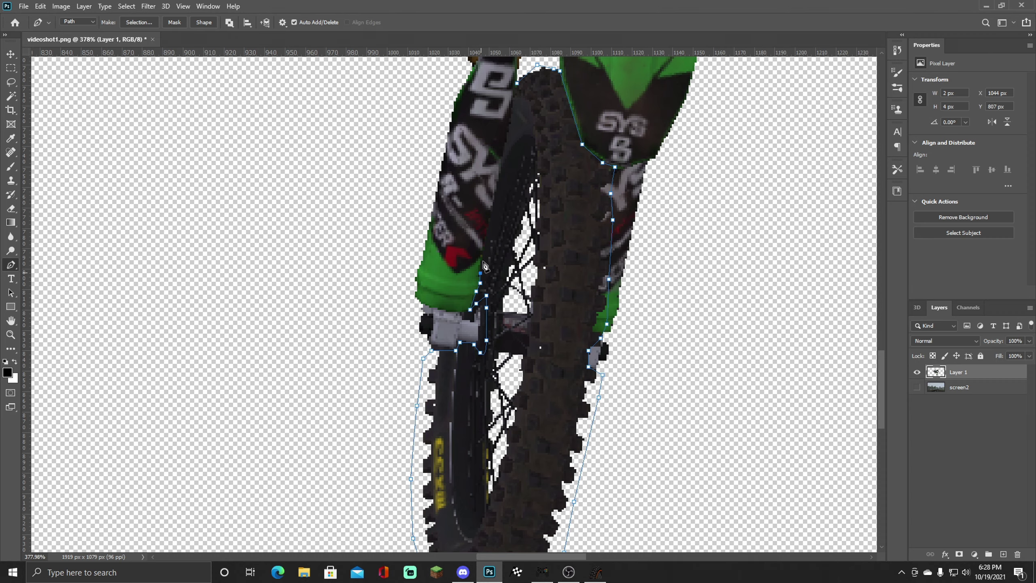
click(510, 131)
scroll(509, 151, down, 3)
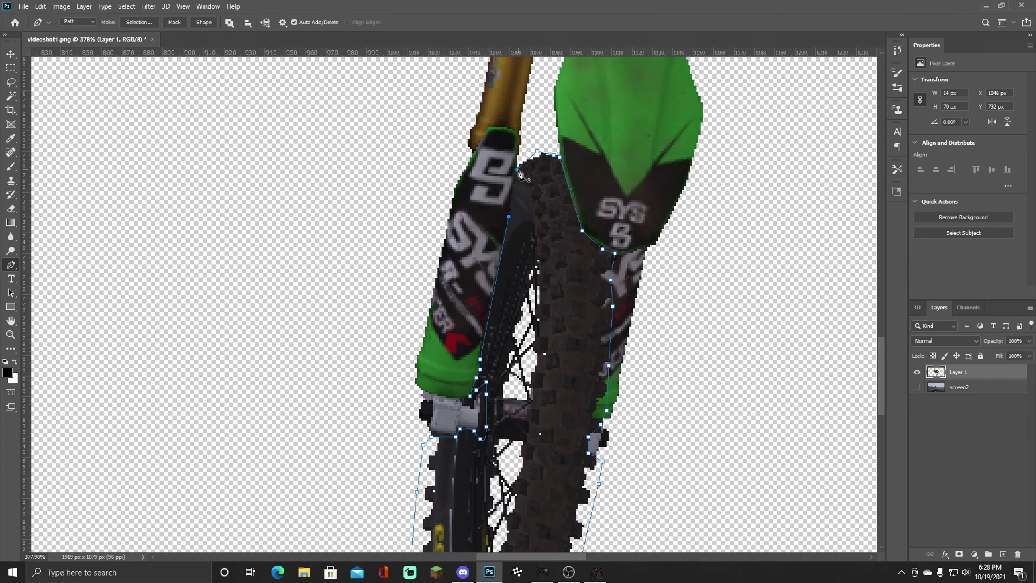
scroll(506, 163, down, 4)
click(917, 387)
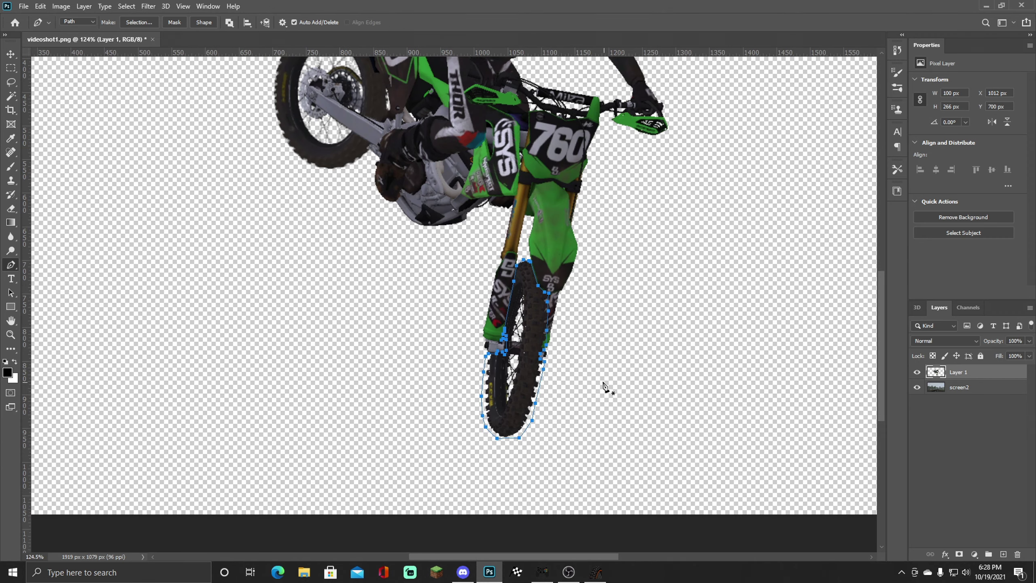
right_click(531, 326)
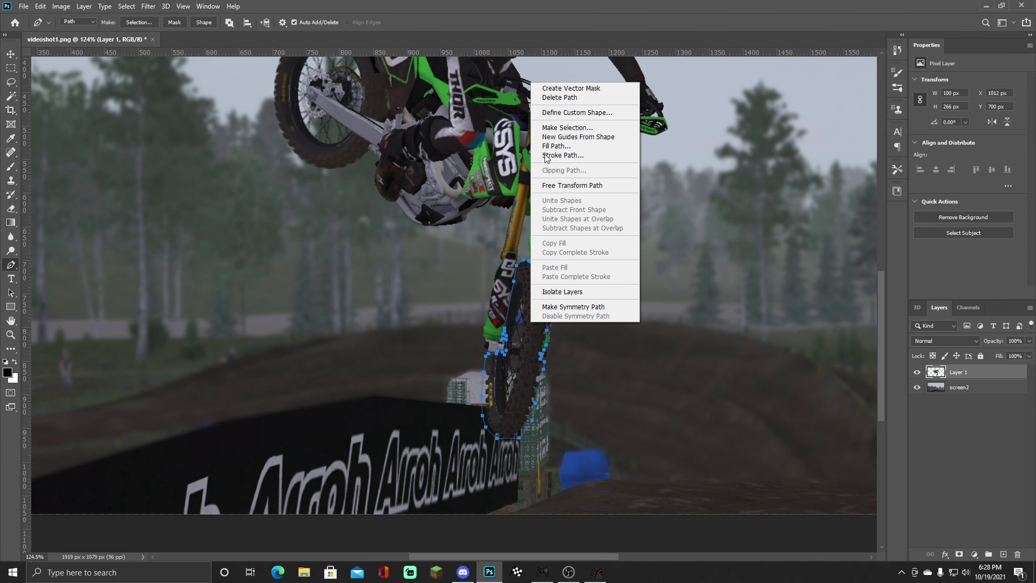
click(549, 137)
key(ctrl+z)
Step: Convert the closed front-wheel path into a selection
right_click(525, 325)
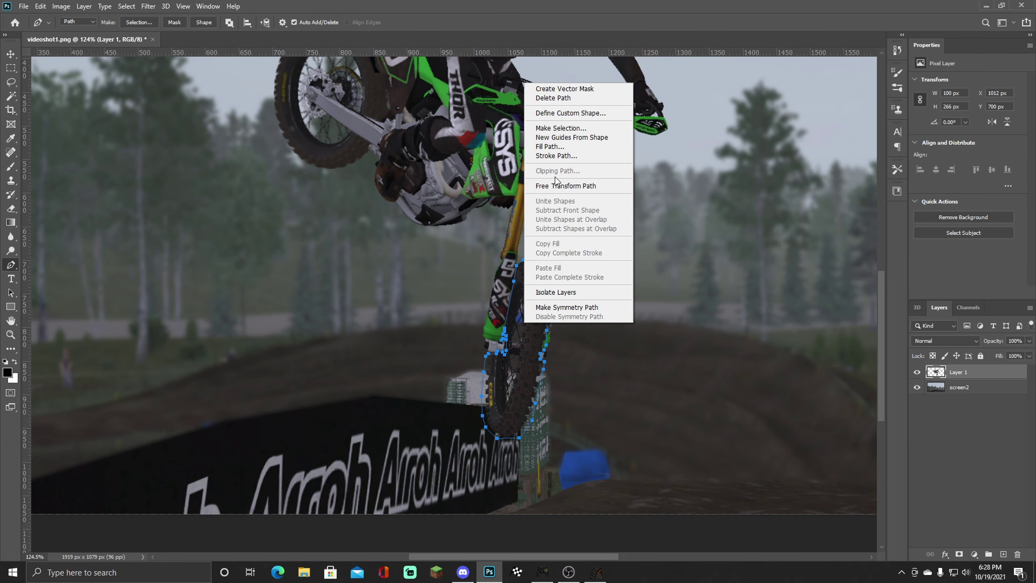
click(561, 128)
click(559, 151)
Step: Apply a Spin Radial Blur with amount 3 and Good quality to the front-wheel selection and clear the selection
click(147, 6)
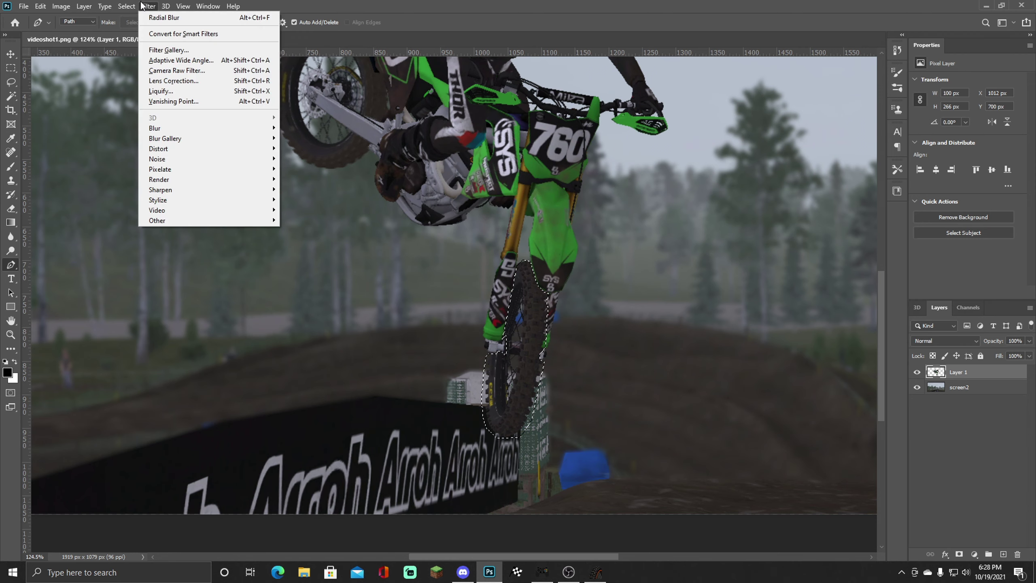
mouse_move(180, 128)
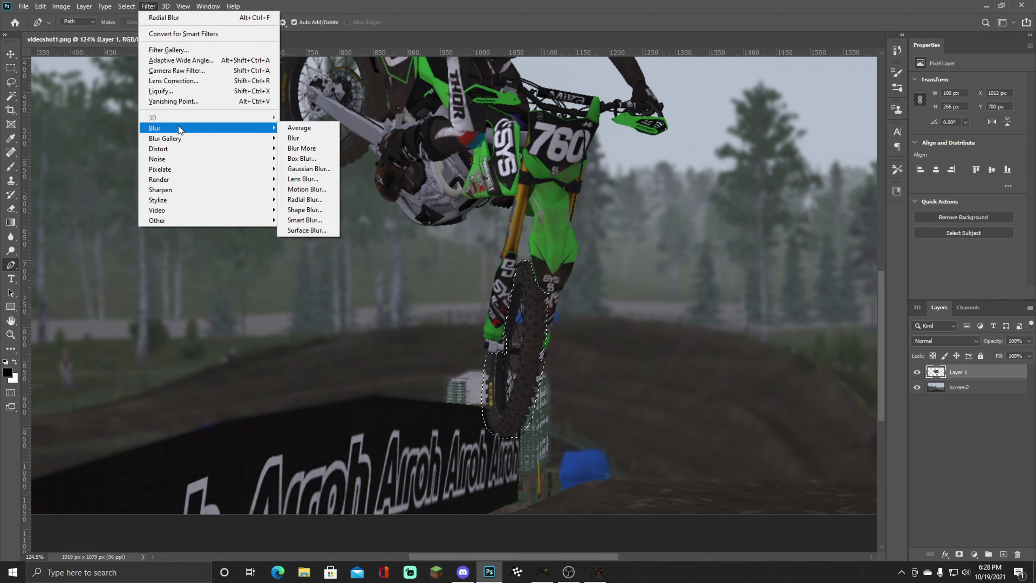
click(305, 200)
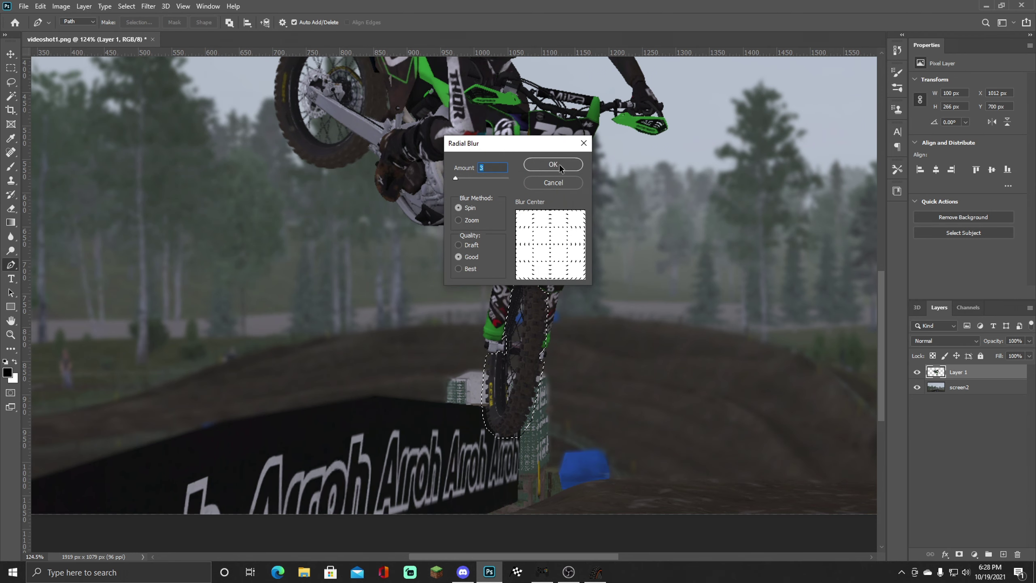
click(544, 167)
scroll(473, 396, down, 3)
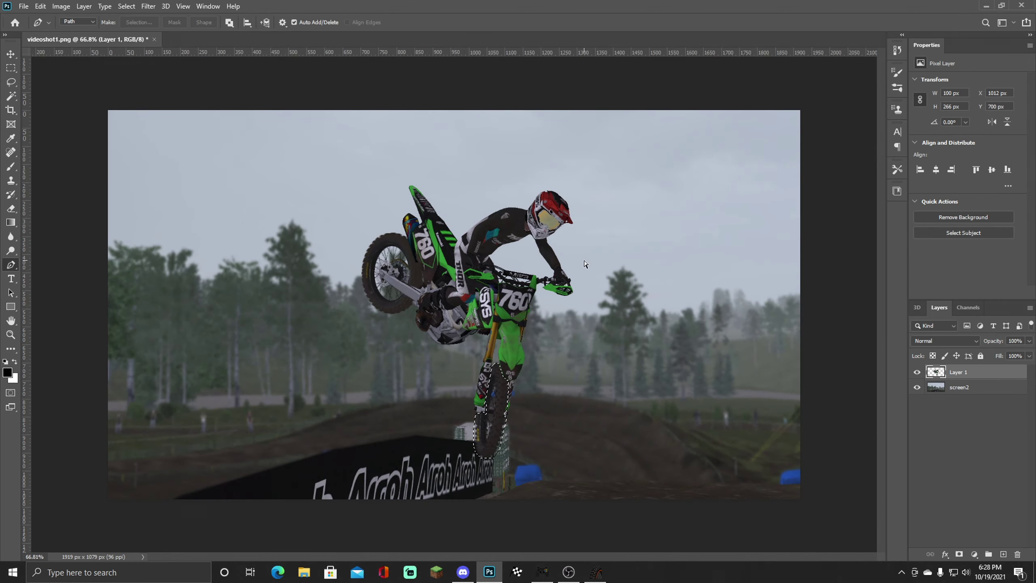
scroll(472, 395, up, 5)
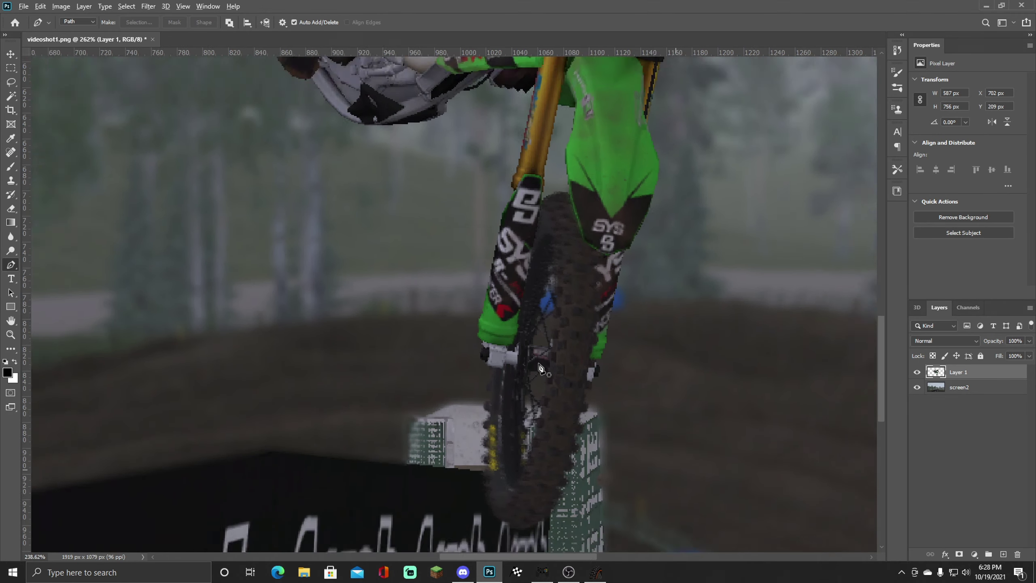
scroll(528, 408, down, 3)
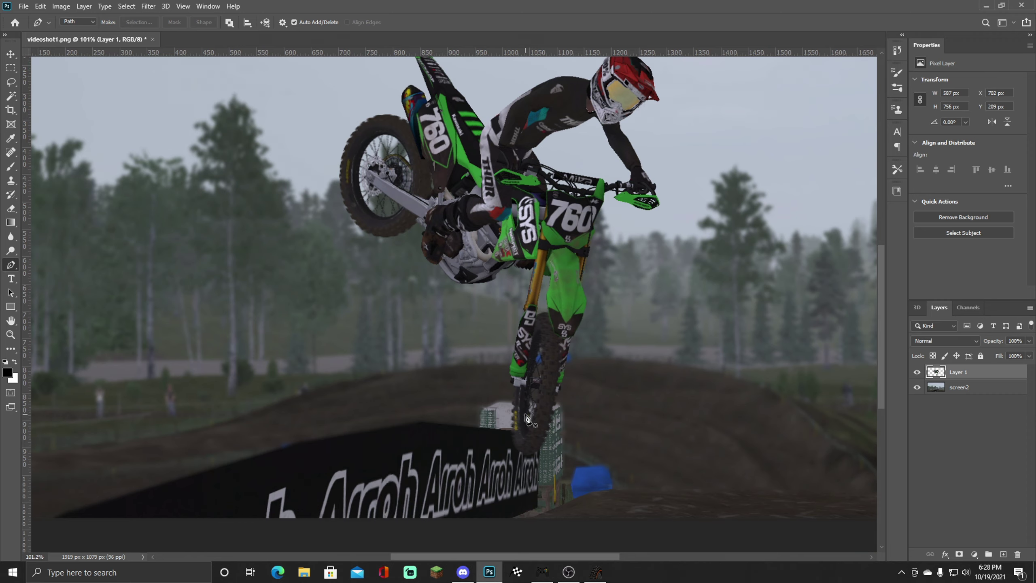
scroll(498, 420, down, 2)
scroll(420, 274, up, 2)
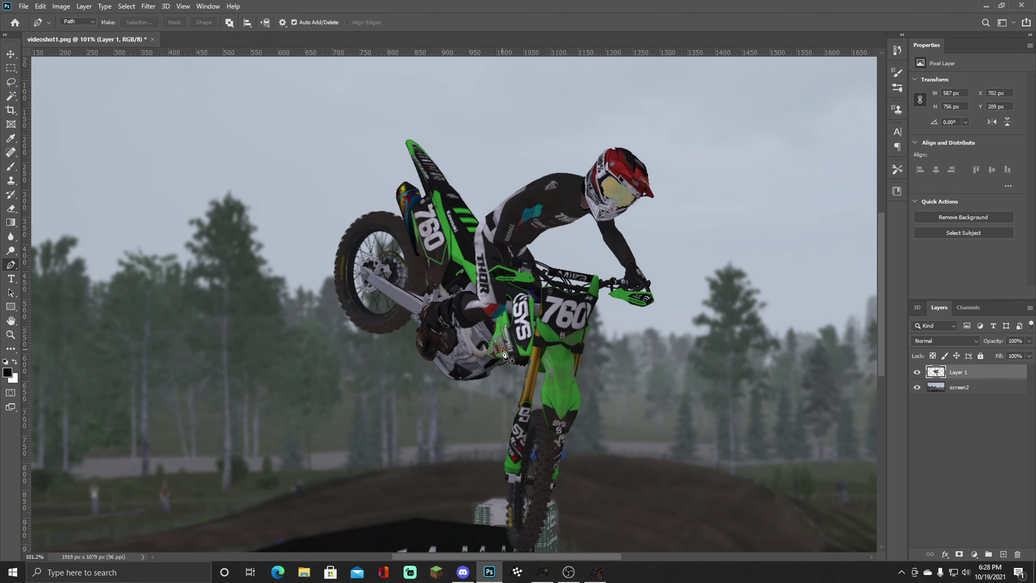
scroll(504, 353, down, 3)
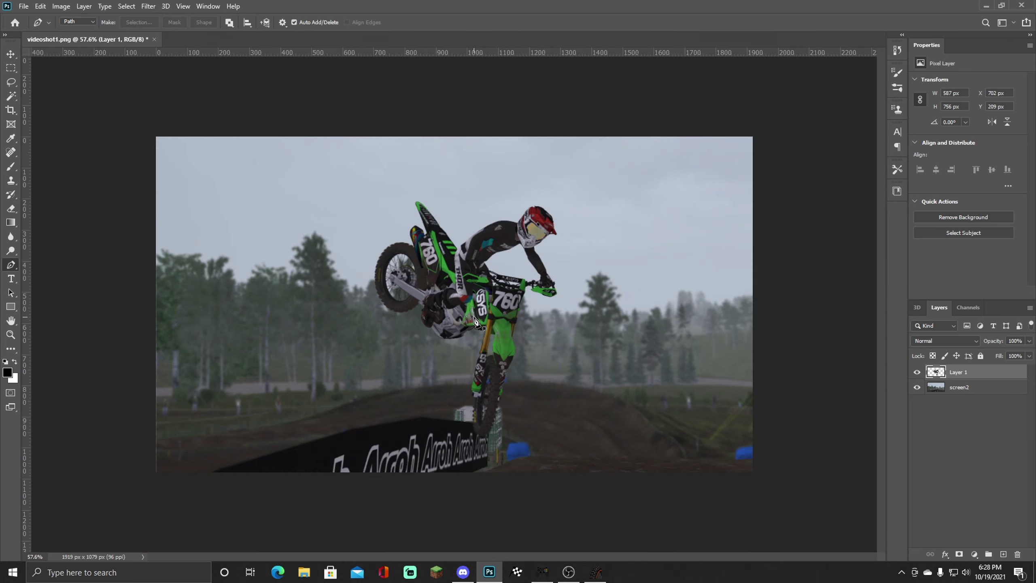
scroll(530, 253, up, 2)
scroll(571, 149, down, 1)
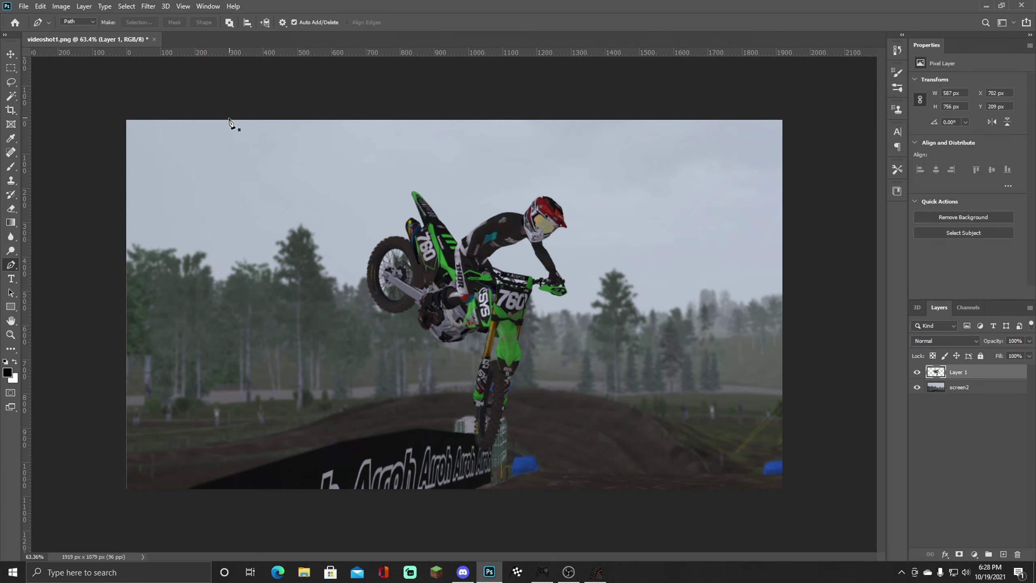
Step: Switch to the Move tool and merge Layer 1 and screen2 into a single layer
click(11, 53)
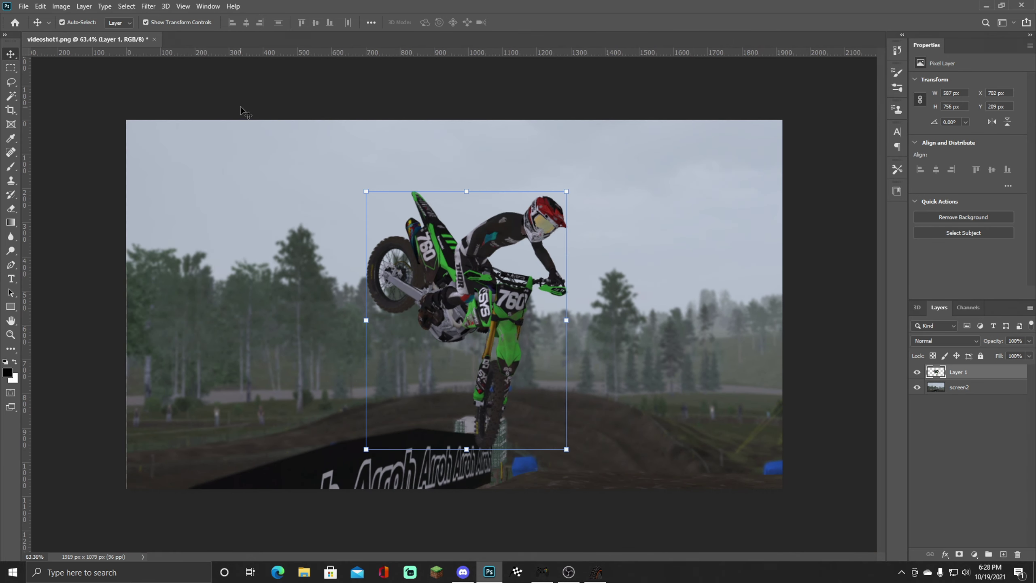
click(598, 398)
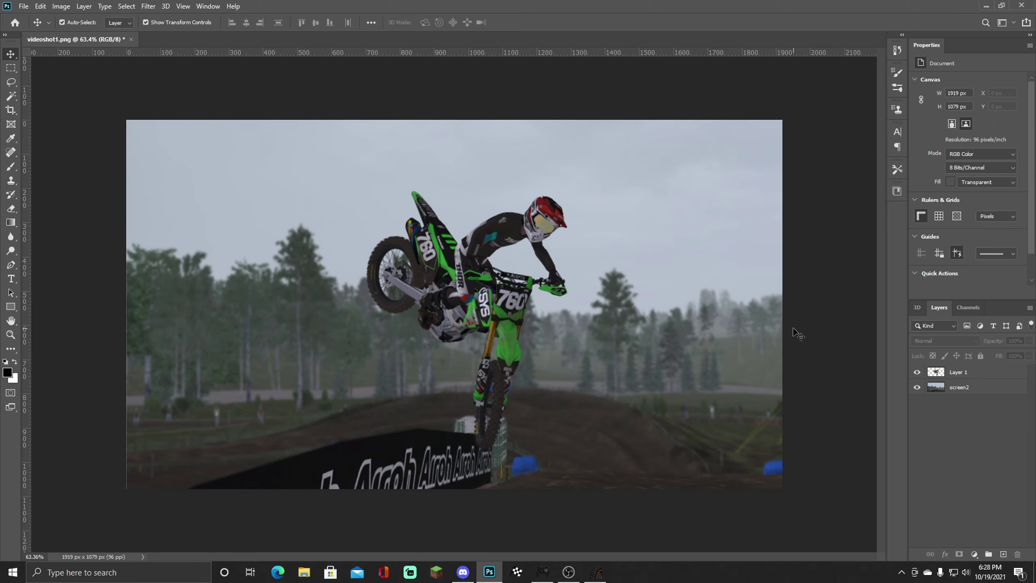
click(976, 375)
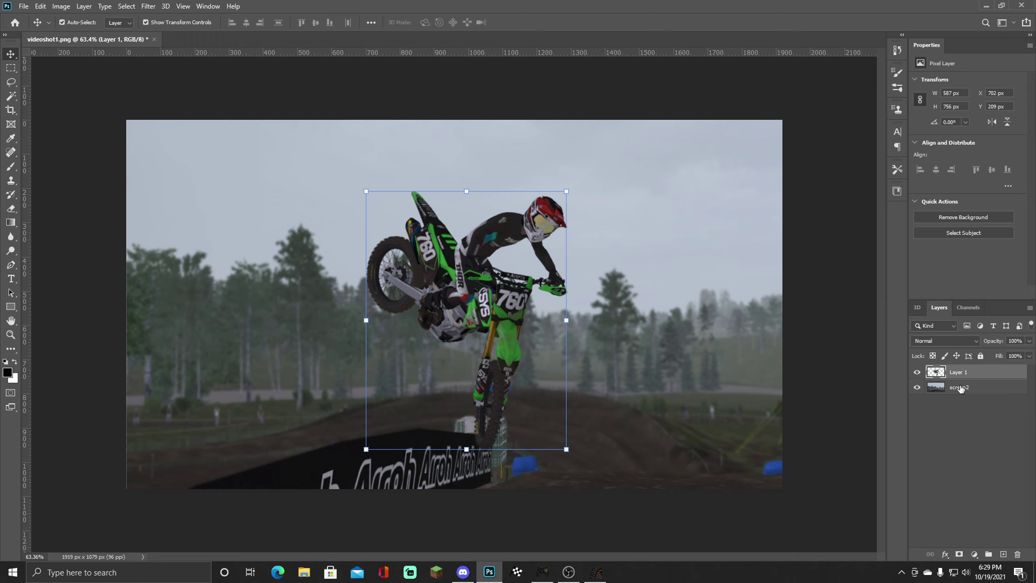
shift+click(955, 386)
click(975, 378)
shift+click(964, 391)
right_click(964, 390)
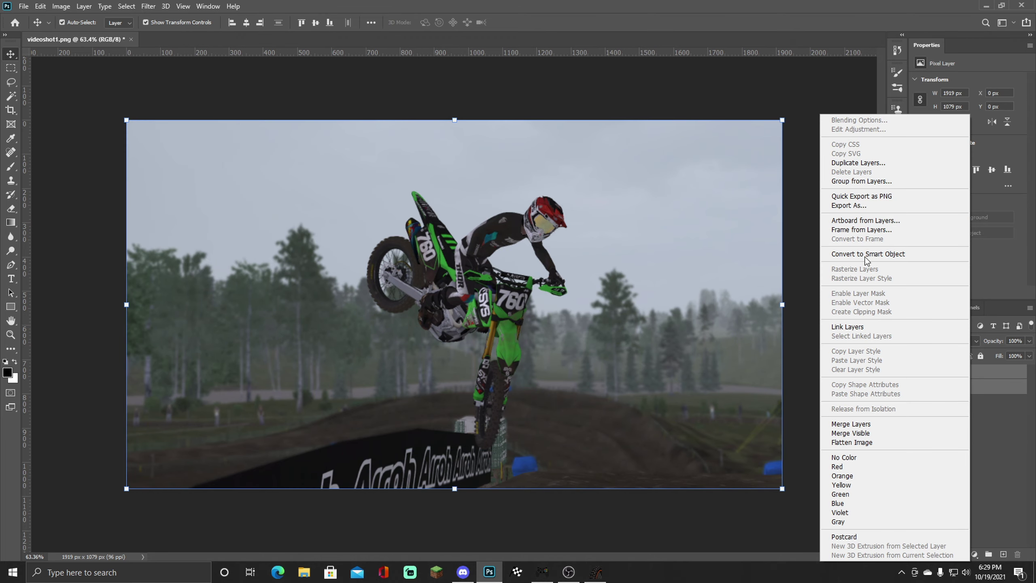
click(852, 424)
click(951, 396)
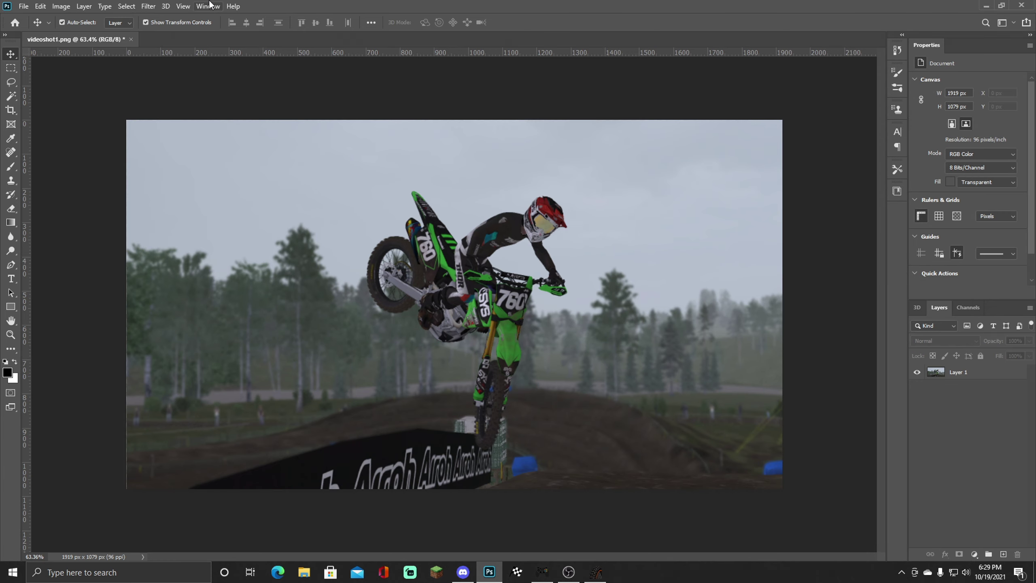
Step: Try the Matte preset of the Camera Raw Filter on Layer 1 and undo it
click(153, 4)
click(987, 373)
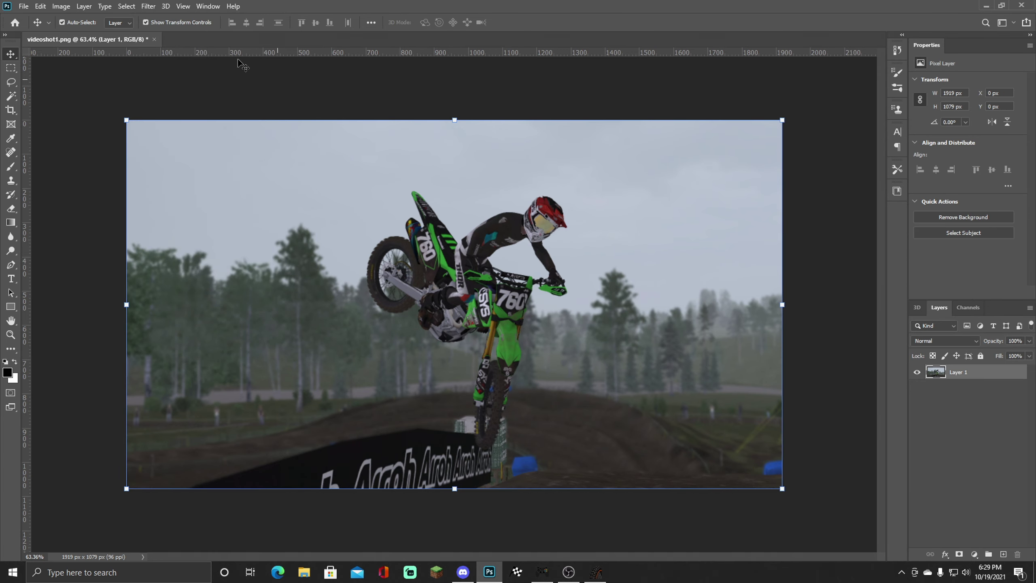
click(148, 6)
click(176, 71)
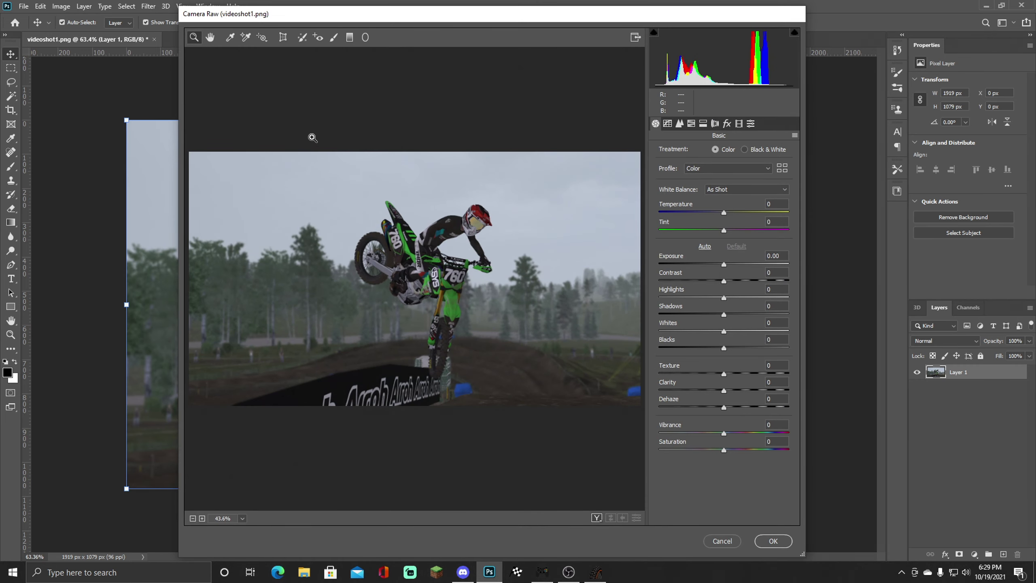
click(750, 124)
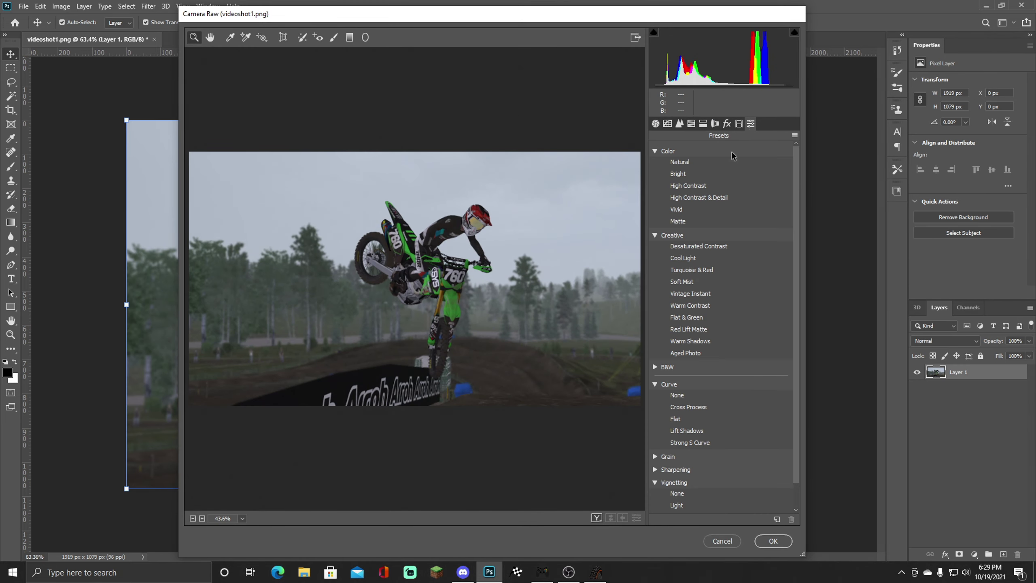
click(684, 224)
click(773, 541)
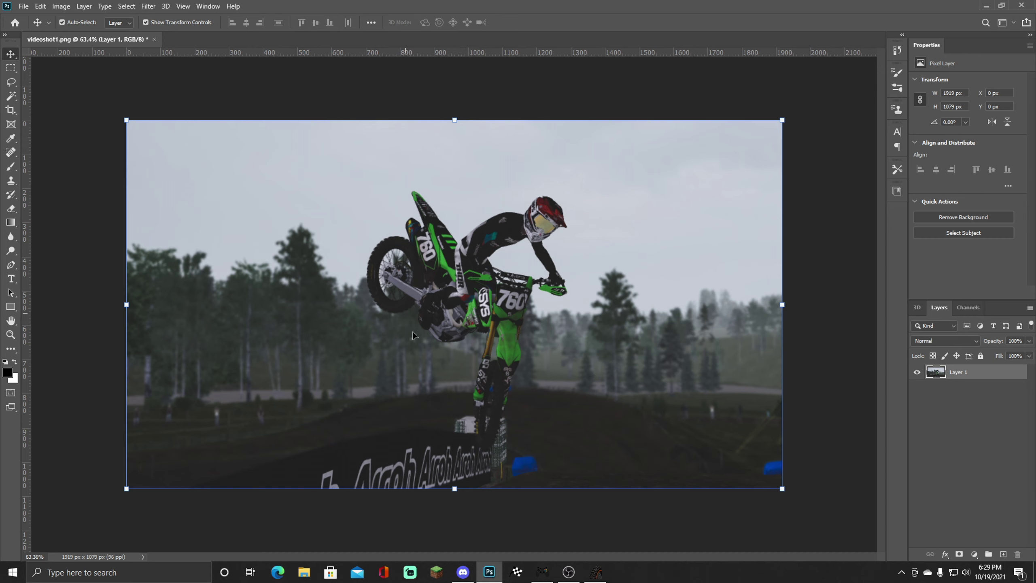
key(ctrl+z)
Step: Preview the Matte preset in the Camera Raw Filter, choose the Bright color preset instead and apply it to Layer 1
click(148, 7)
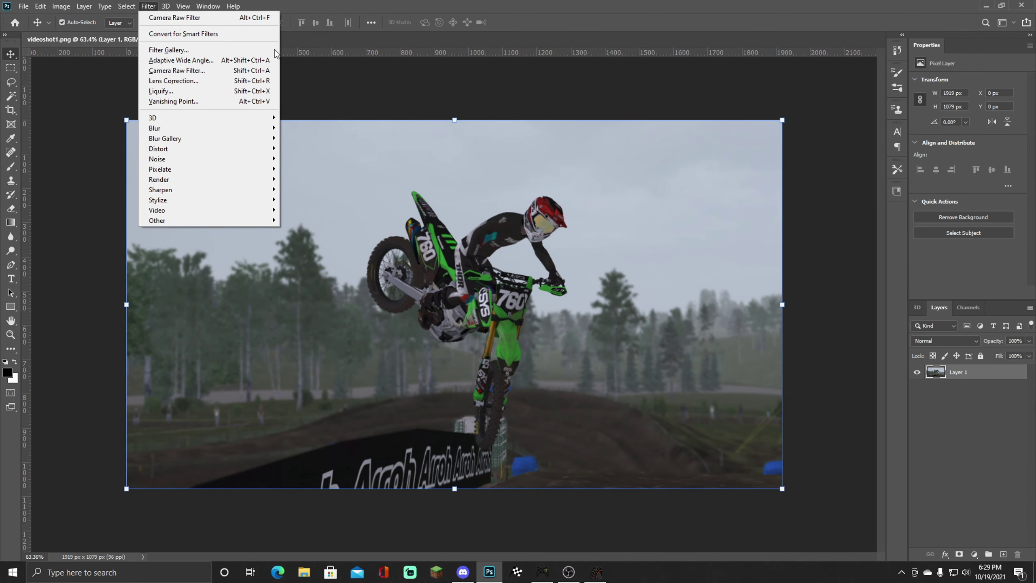
click(220, 70)
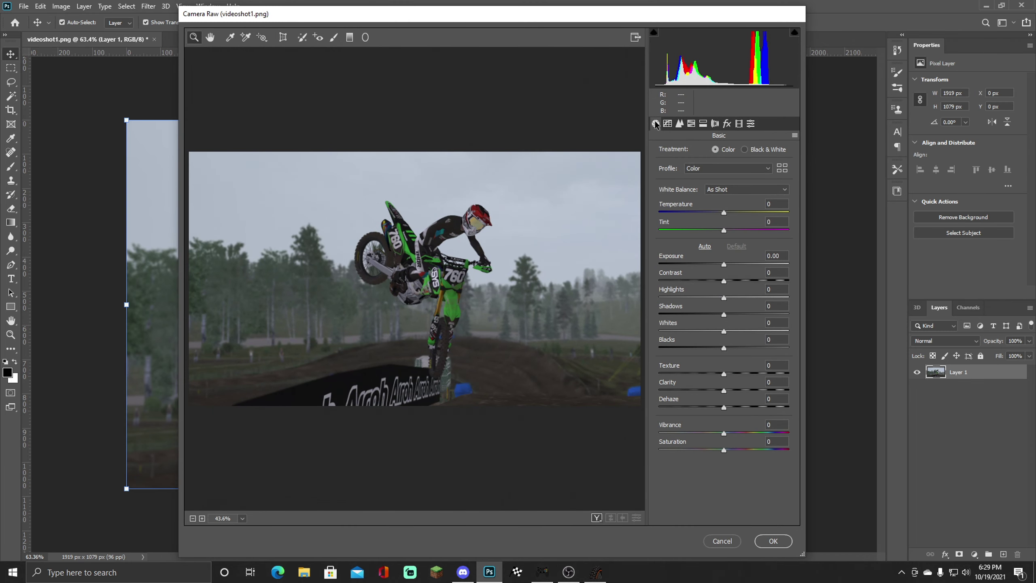
click(750, 125)
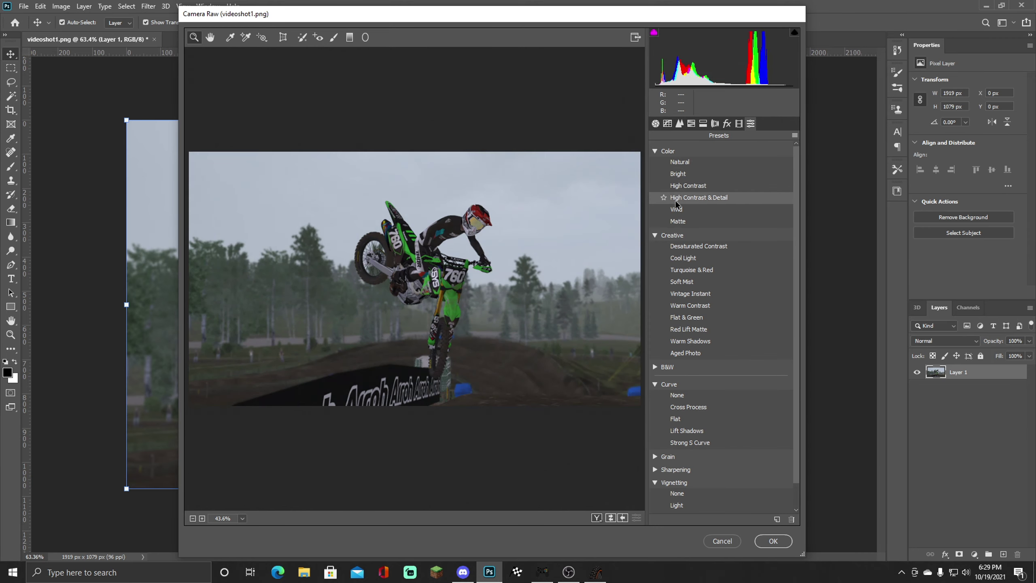
click(678, 221)
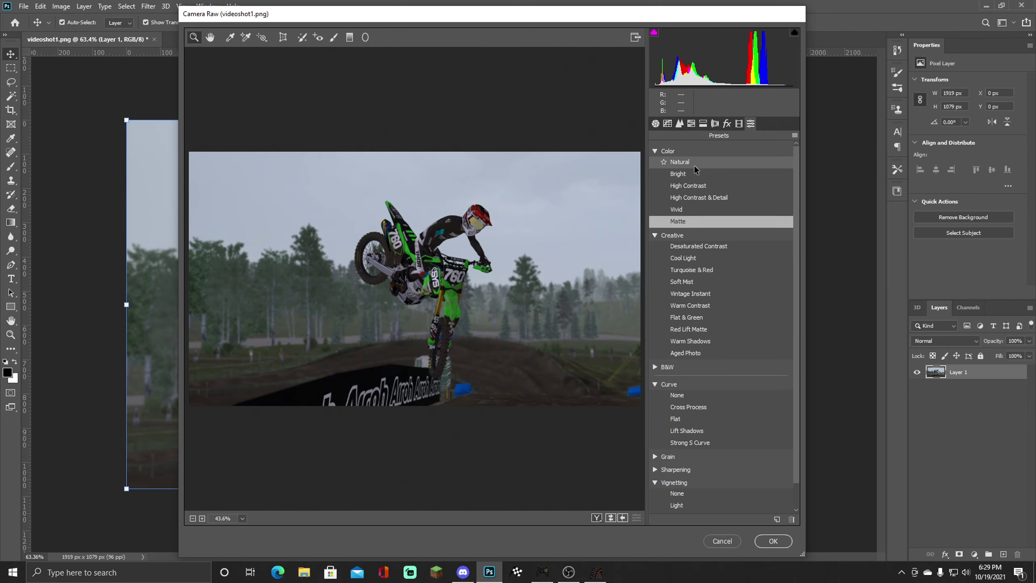
click(677, 173)
click(772, 542)
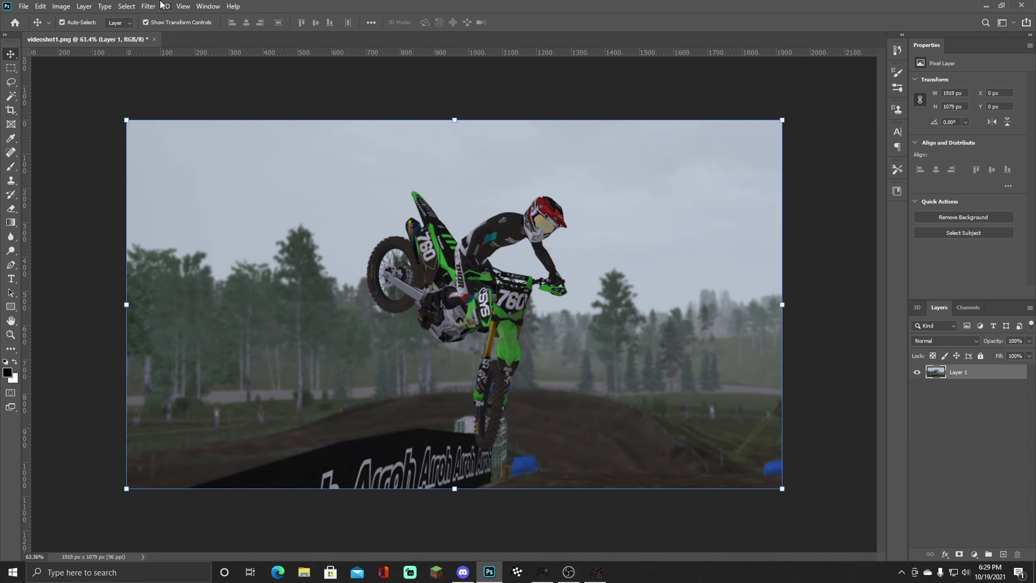
Step: Apply the Matte color preset to Layer 1 with the Camera Raw Filter, deselect the layer and inspect the rider
click(150, 6)
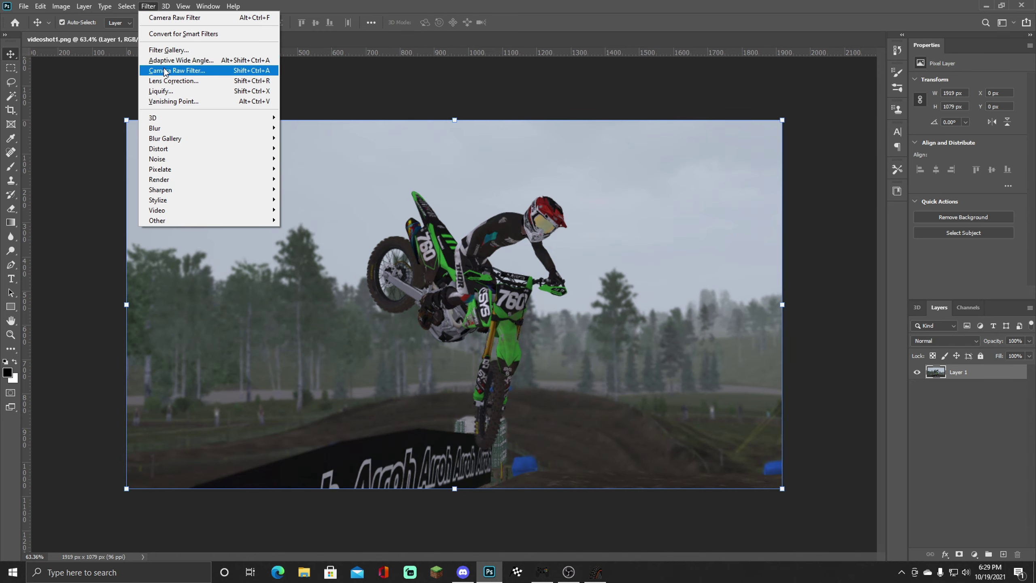
key(Escape)
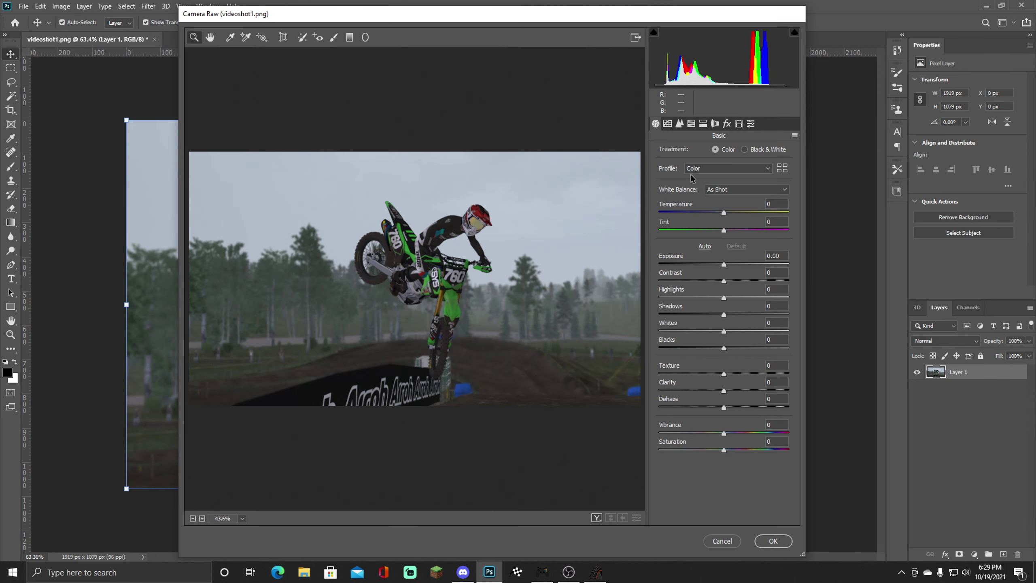
click(750, 124)
click(688, 224)
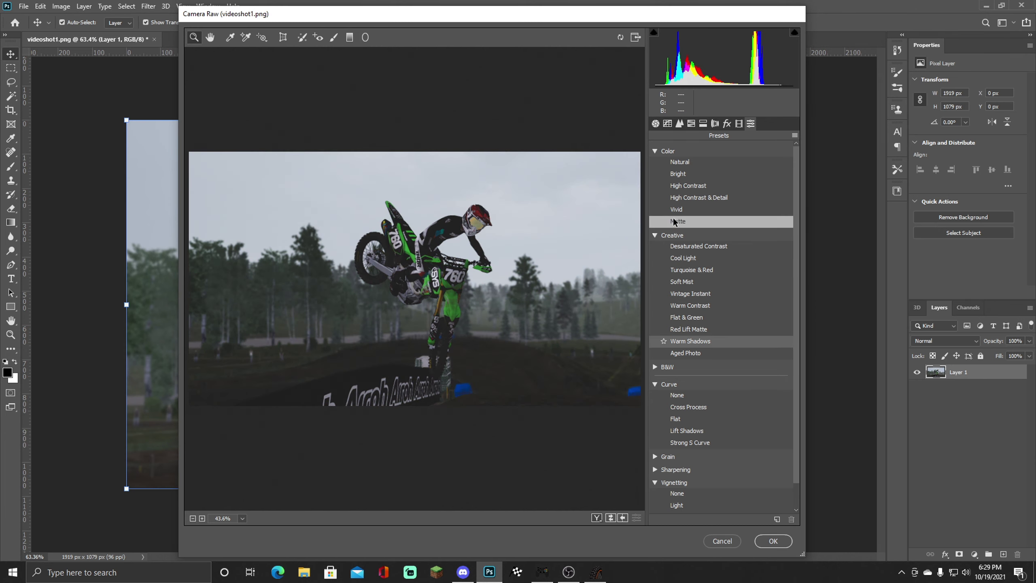
click(773, 541)
click(817, 376)
scroll(458, 356, up, 5)
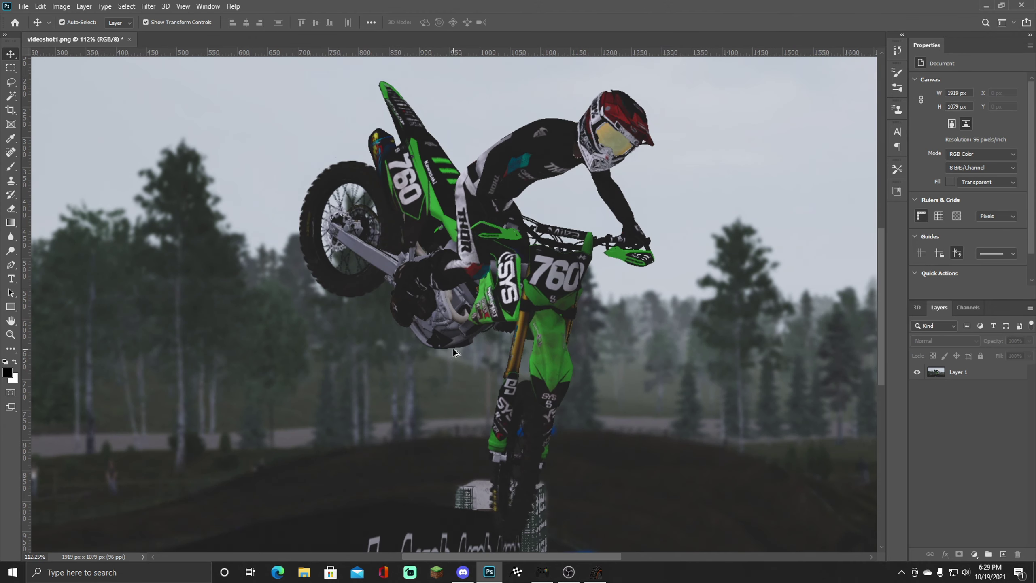
scroll(454, 349, down, 6)
scroll(522, 435, up, 3)
scroll(522, 435, down, 1)
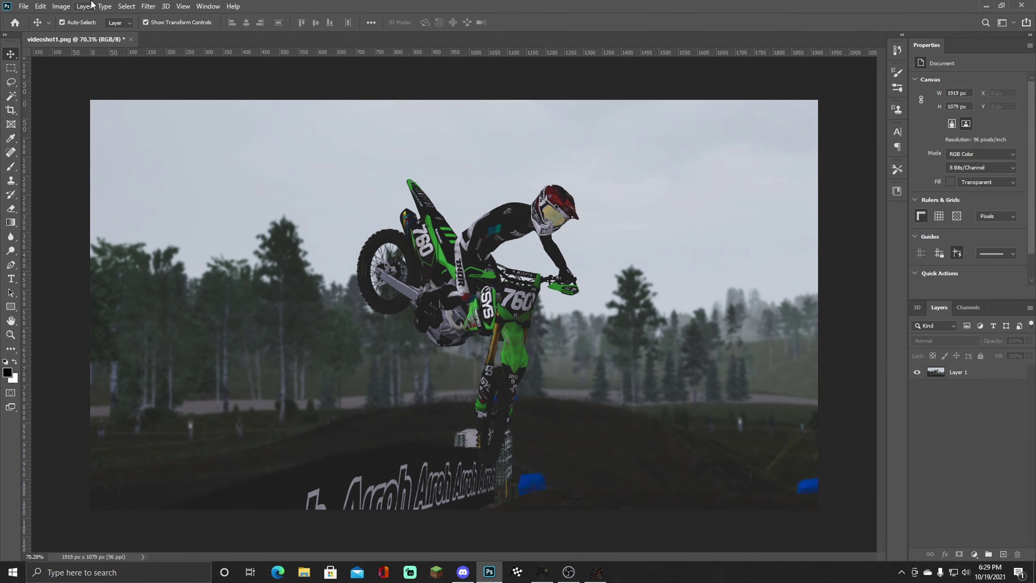
Step: Reselect Layer 1, apply the Soft Mist creative preset through the Camera Raw Filter and inspect the image
click(148, 6)
click(980, 373)
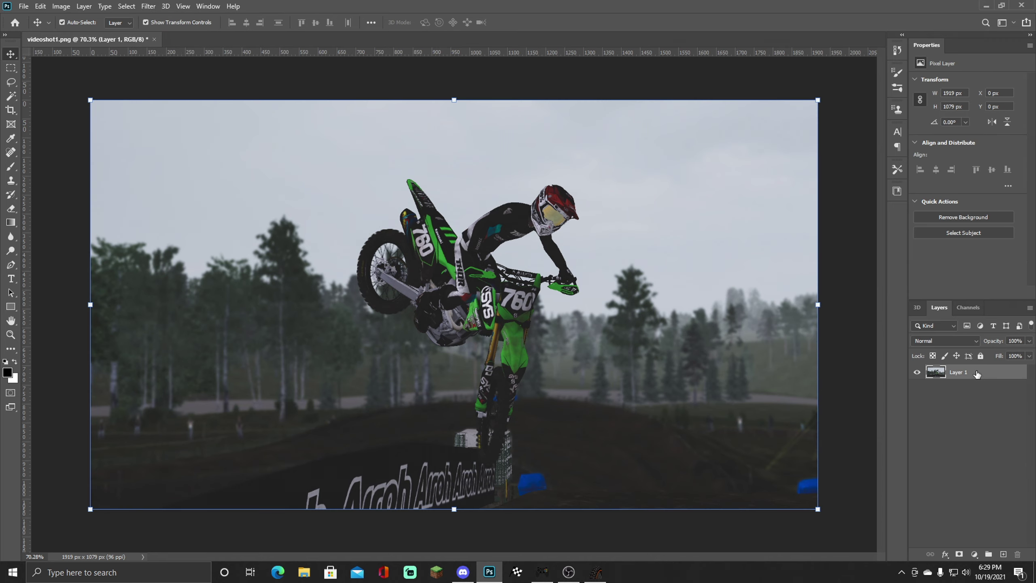
click(148, 6)
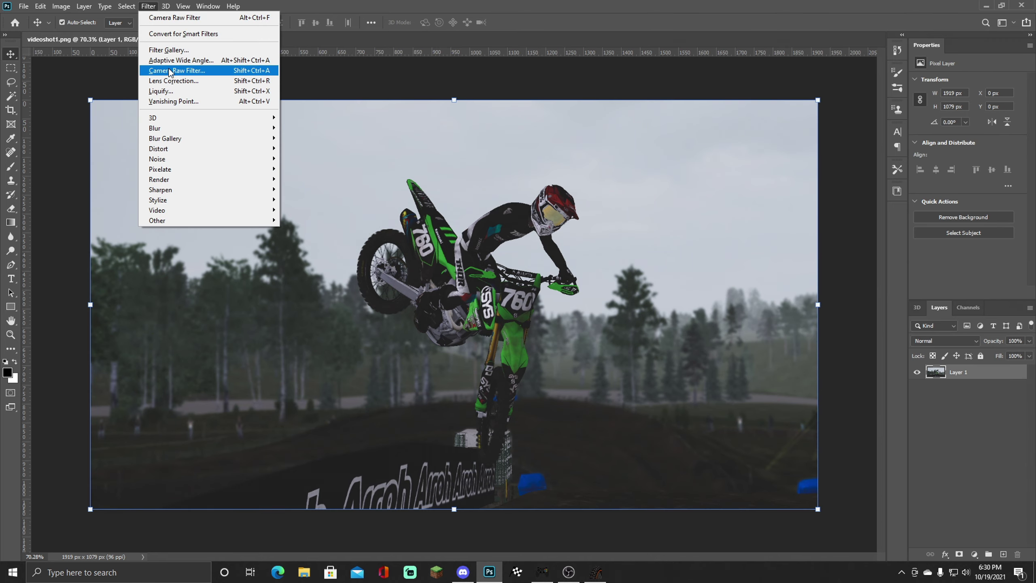
click(183, 70)
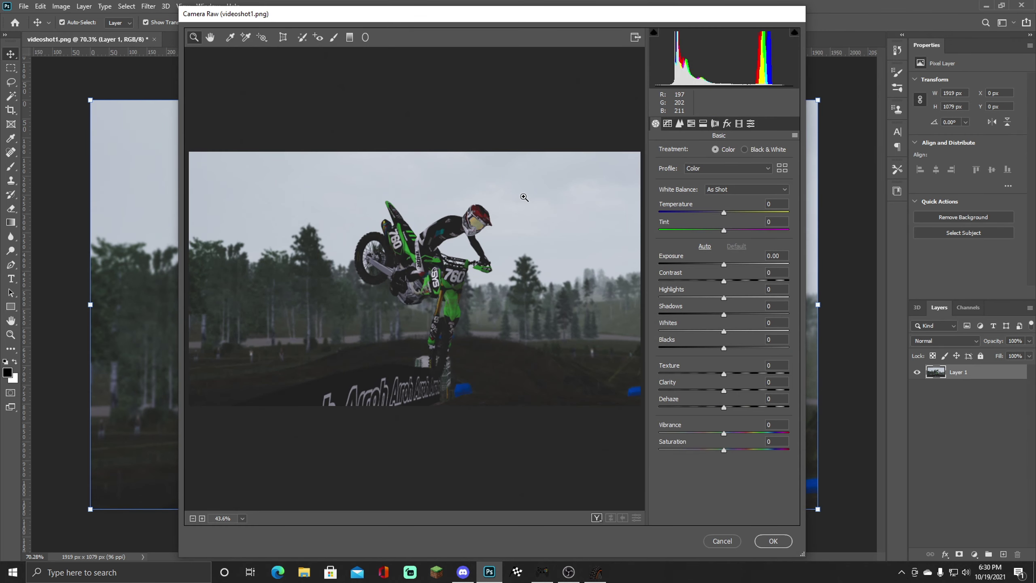
click(752, 124)
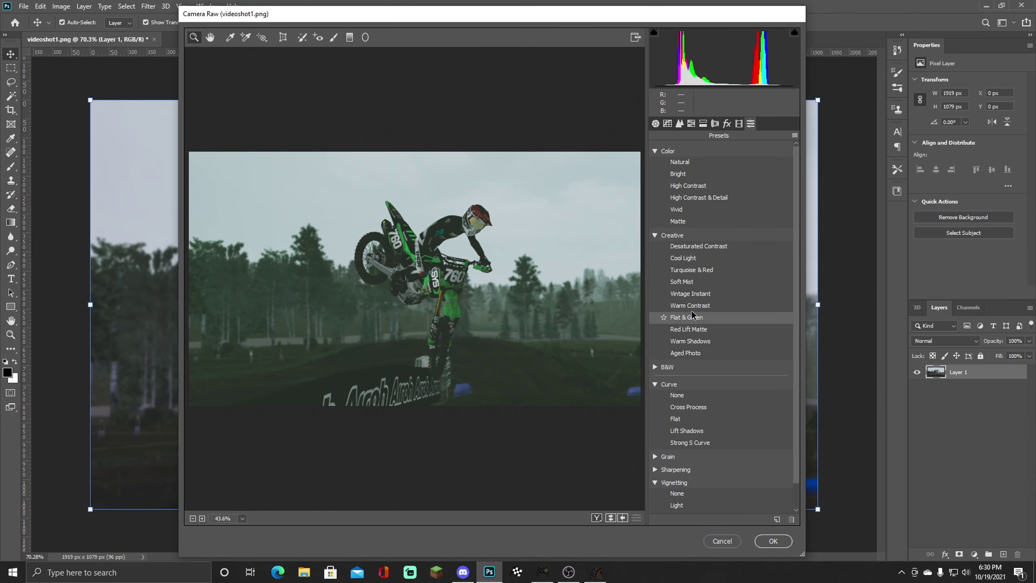
click(697, 286)
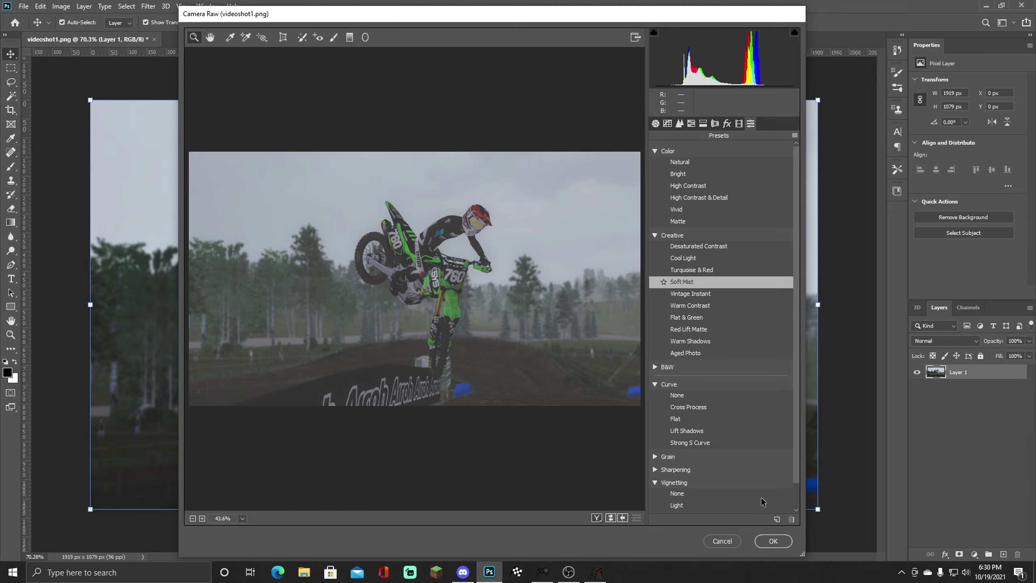
click(773, 541)
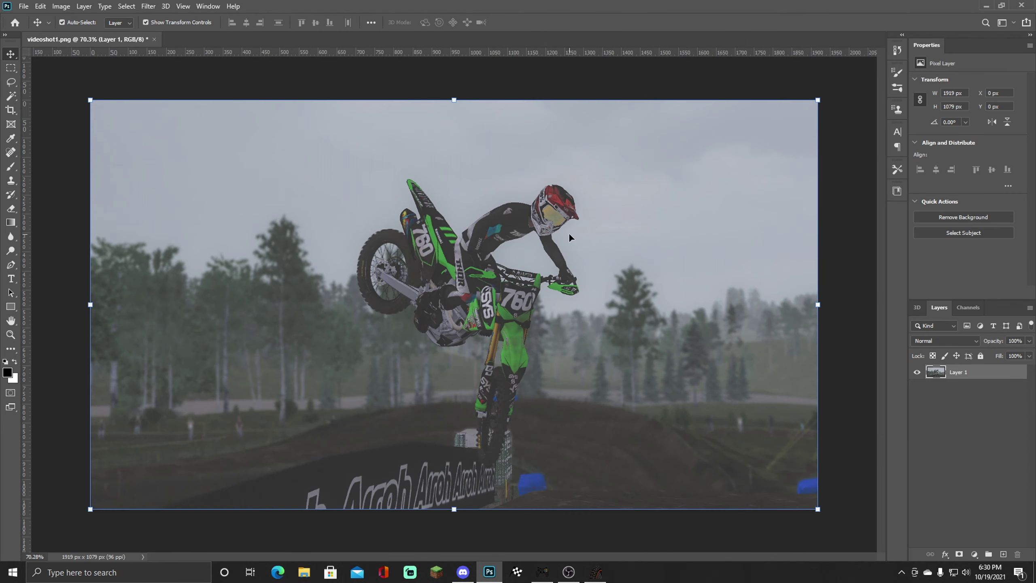
scroll(569, 233, down, 3)
scroll(569, 233, up, 4)
scroll(515, 287, down, 3)
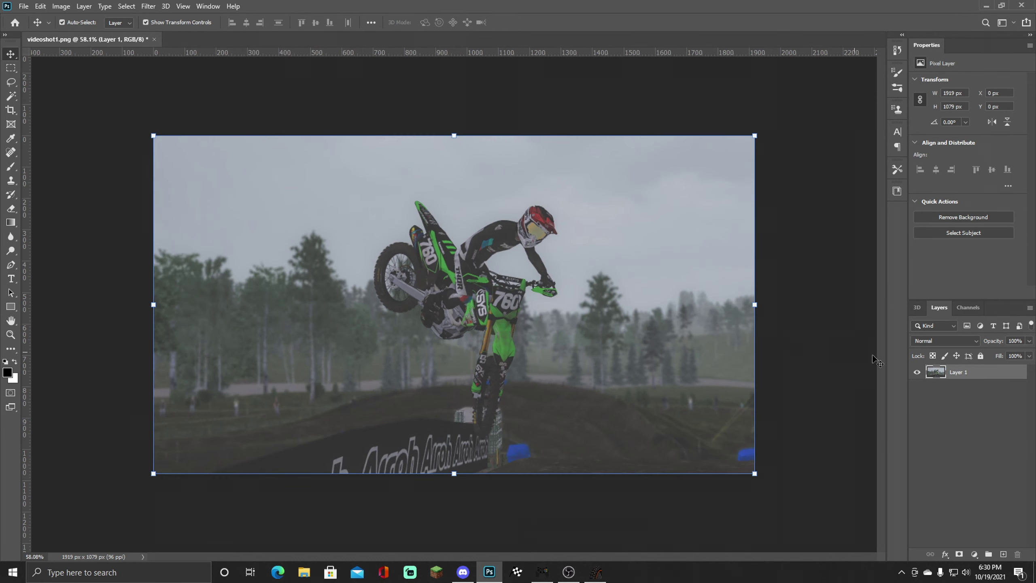
Step: Start a Camera Raw adjustment on Layer 1 with Exposure -0.20 and Contrast +20
click(819, 401)
click(960, 377)
click(140, 5)
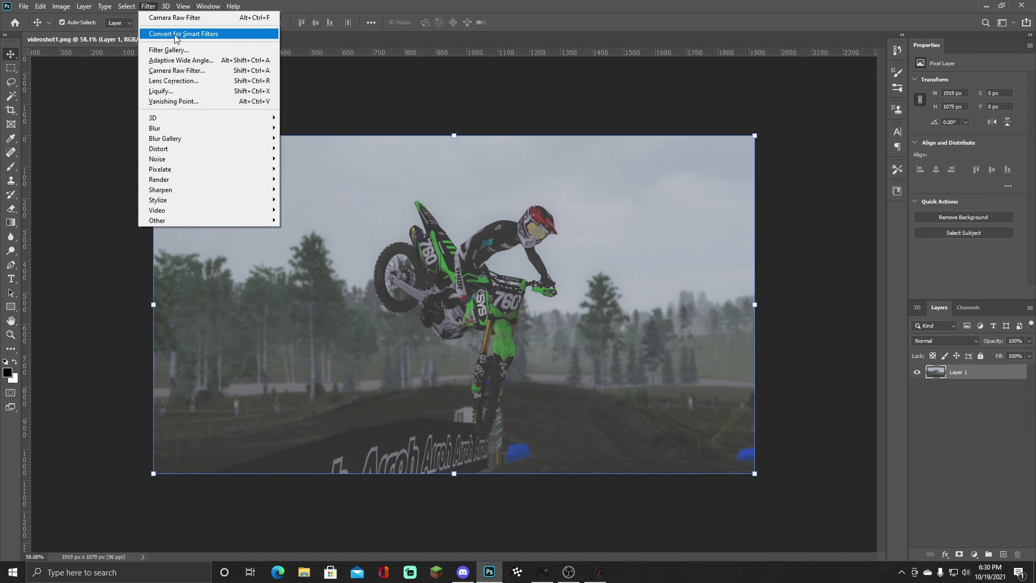
click(177, 74)
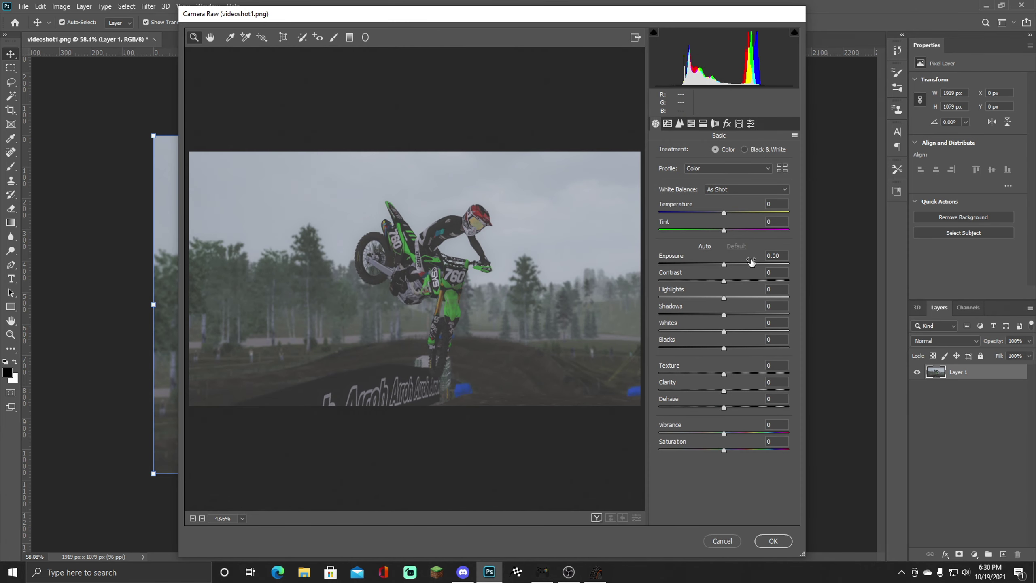
click(728, 265)
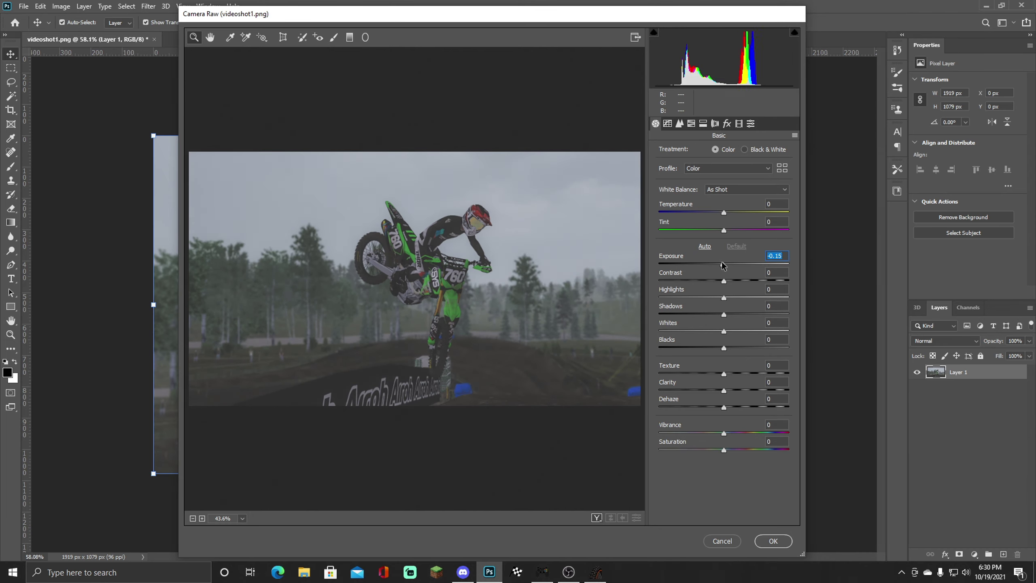
click(724, 264)
drag(724, 265, 753, 286)
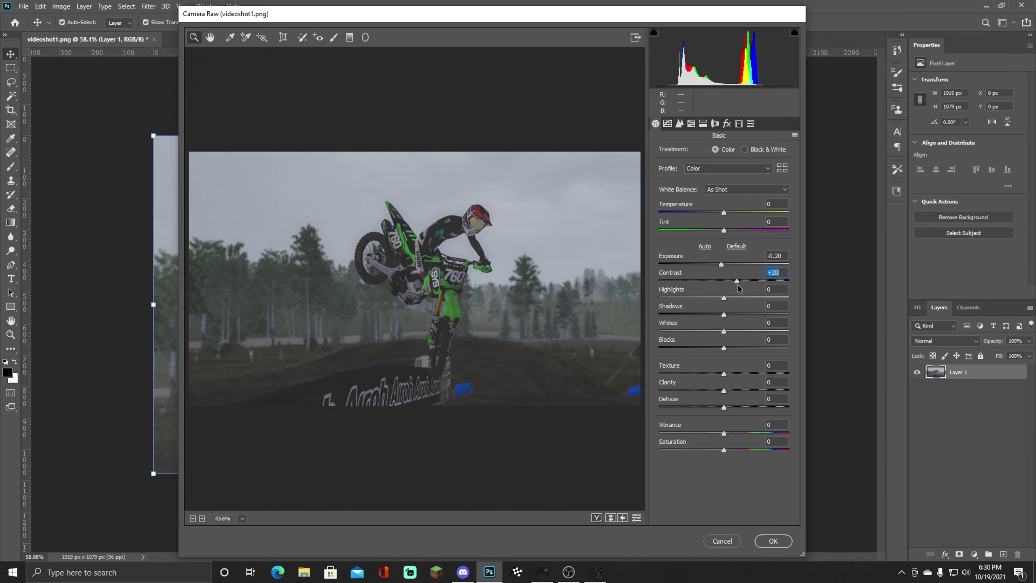
Step: Set Highlights to -40, Shadows to -8, Whites to +18, Blacks to +2 and Texture to +100, and apply the filter
drag(724, 298, 693, 306)
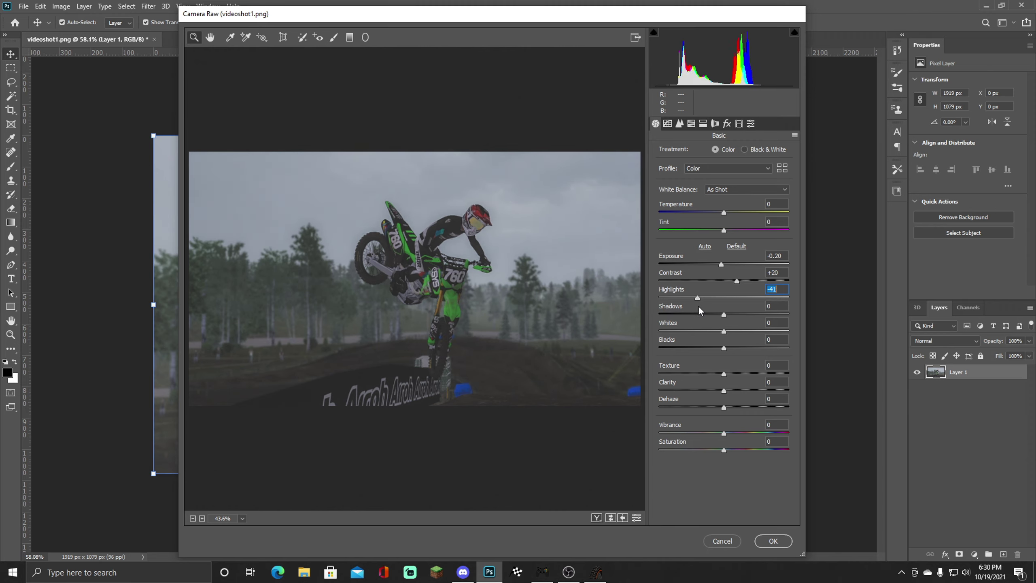
drag(725, 314, 737, 334)
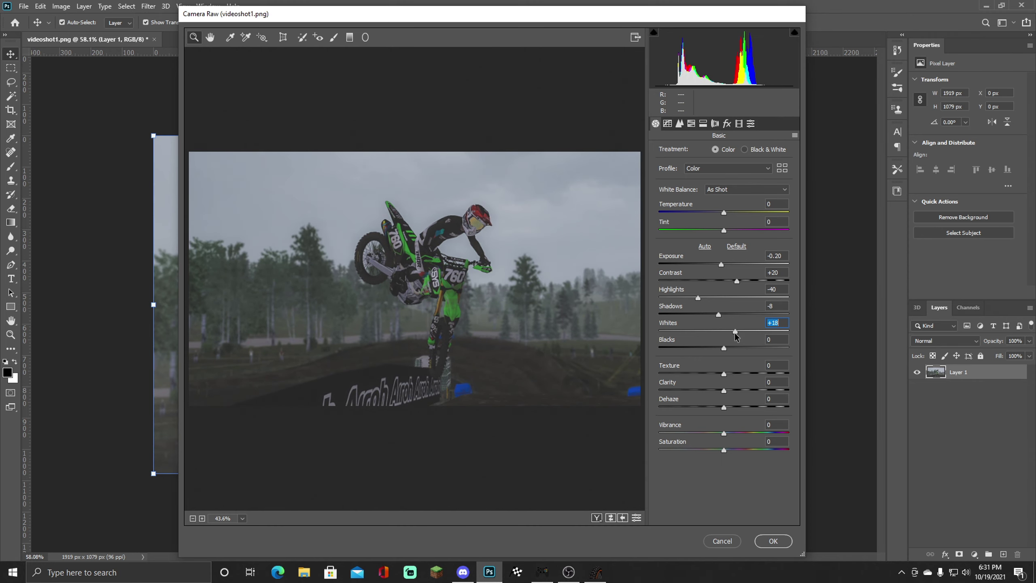
drag(721, 350, 612, 358)
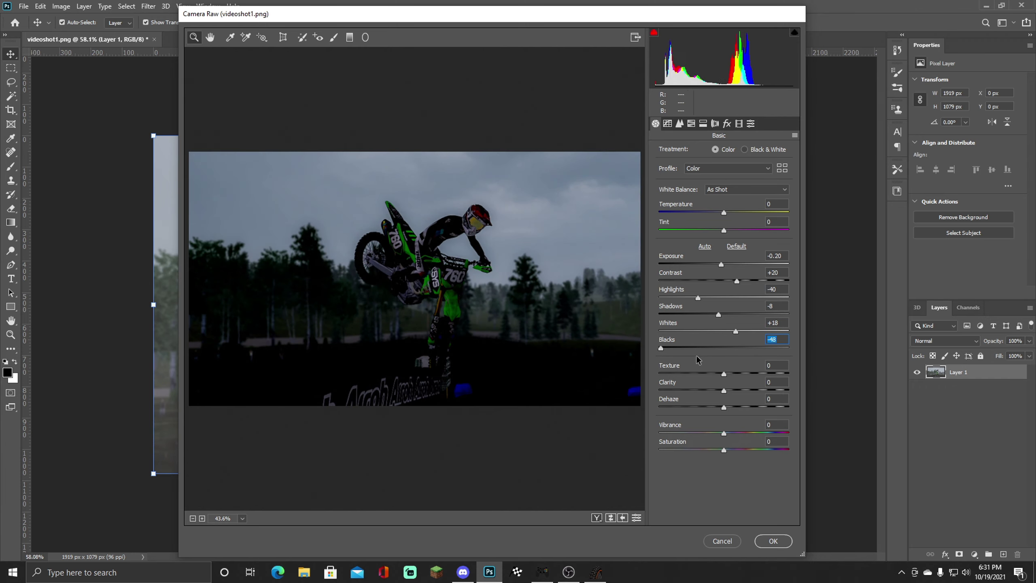
drag(696, 358, 723, 352)
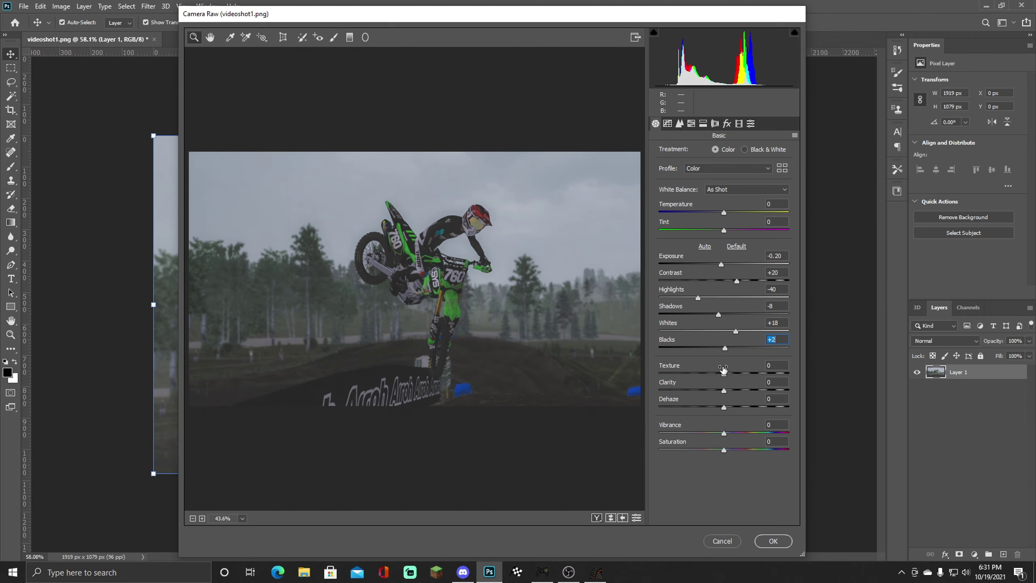
drag(726, 373, 815, 379)
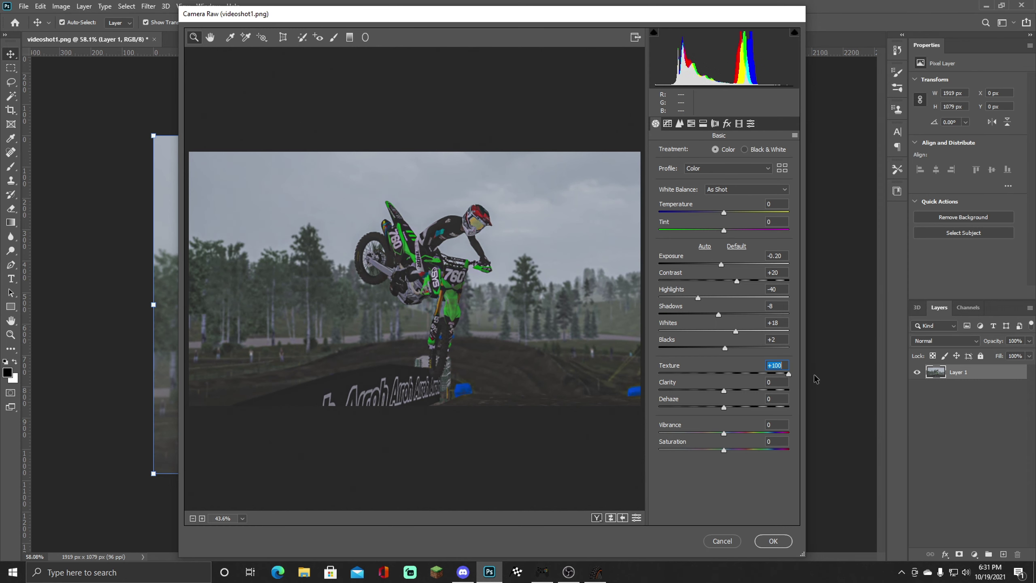
click(773, 541)
Step: Inspect the rider and bike up close and undo the last Camera Raw adjustment
scroll(462, 289, up, 5)
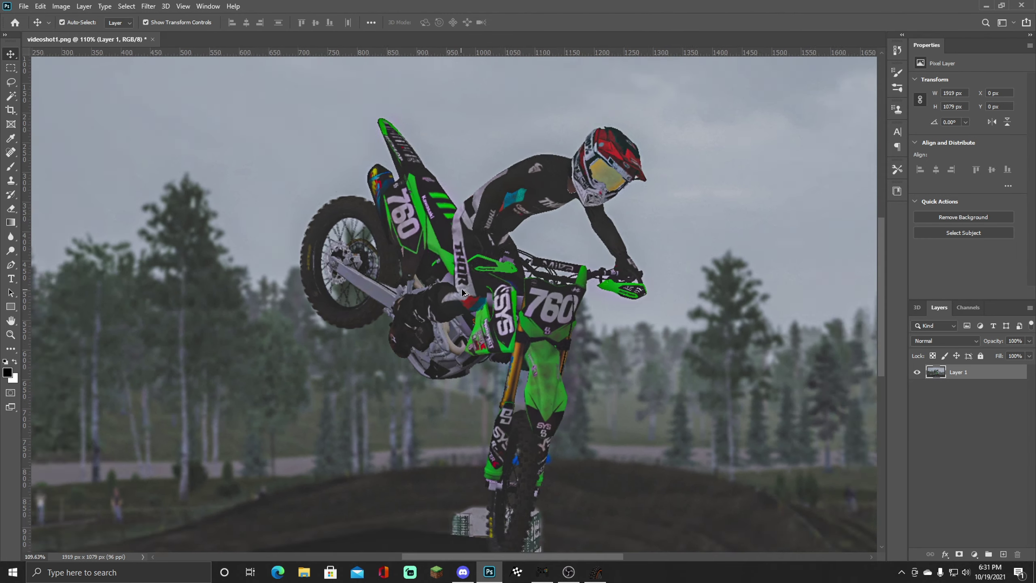
scroll(485, 291, down, 3)
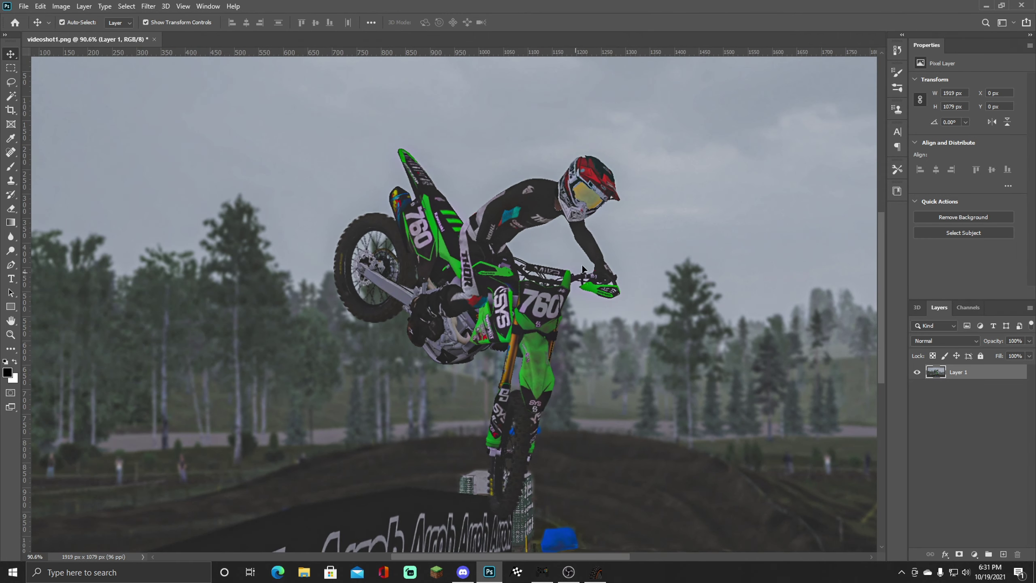
scroll(441, 287, down, 2)
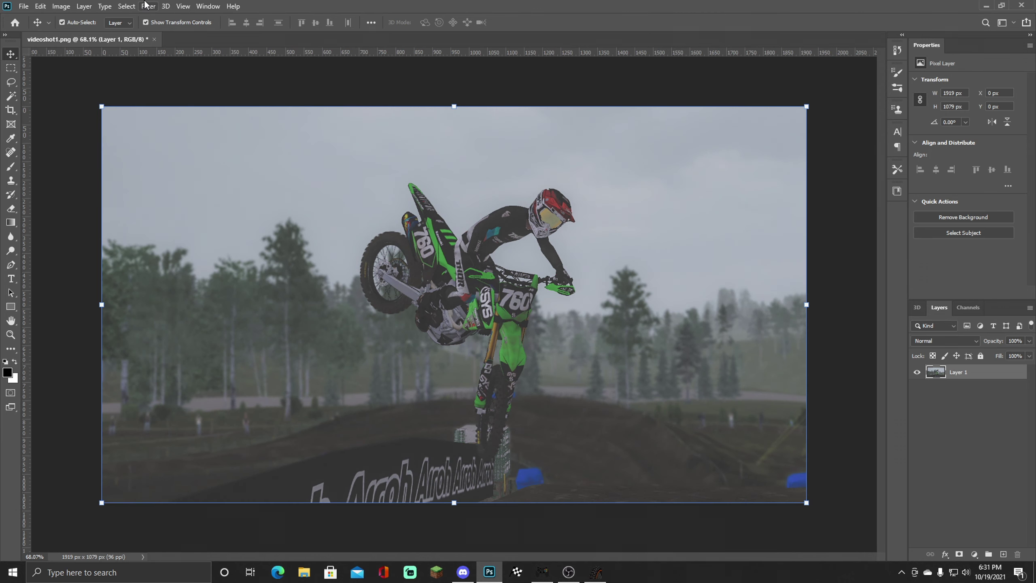
Step: Start a new Camera Raw adjustment on Layer 1 with Exposure -0.35, Contrast +12 and Highlights -12
click(148, 6)
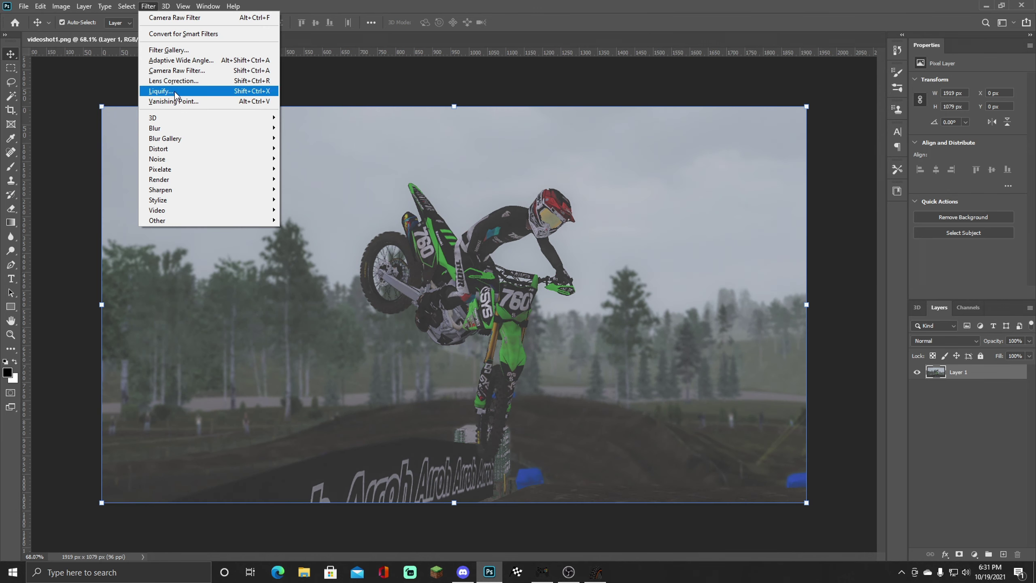
click(178, 70)
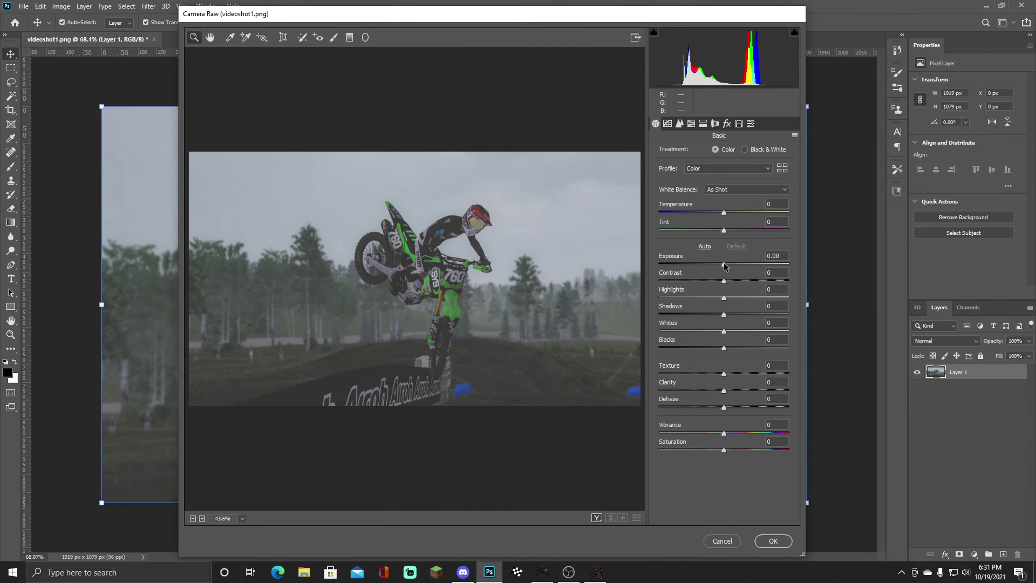
drag(724, 265, 719, 302)
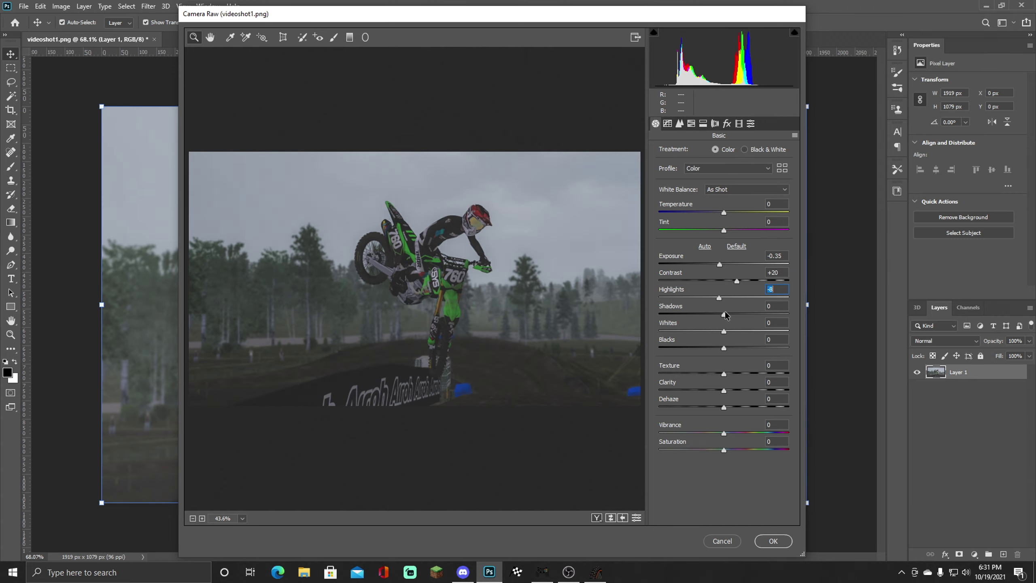
key(Up)
key(Up)
key(Up)
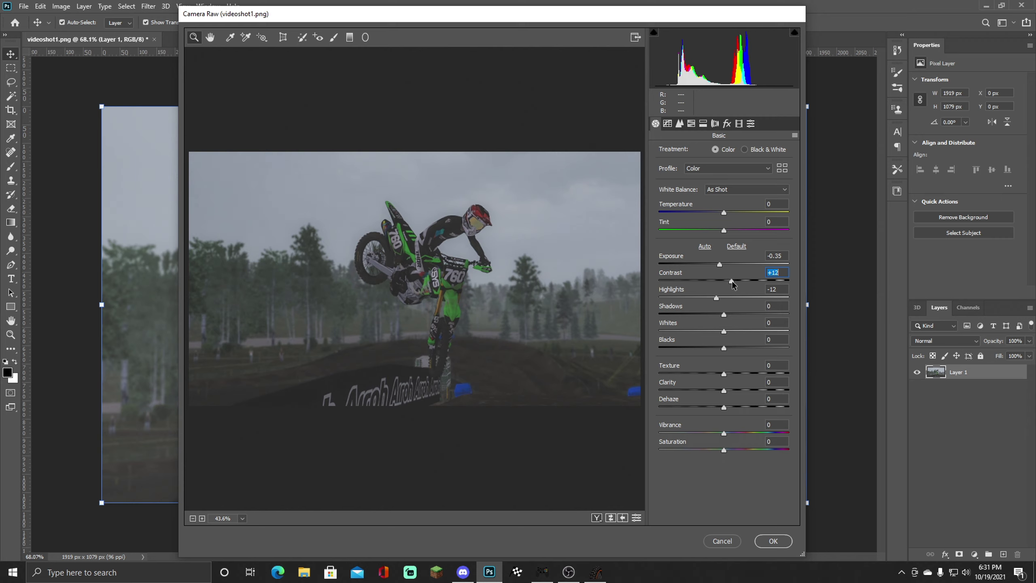
Step: Set Contrast and Shadows to +23, Whites to -32, Blacks to +25, Texture to +12, Clarity to 0 and Dehaze to about +22
drag(710, 314, 736, 380)
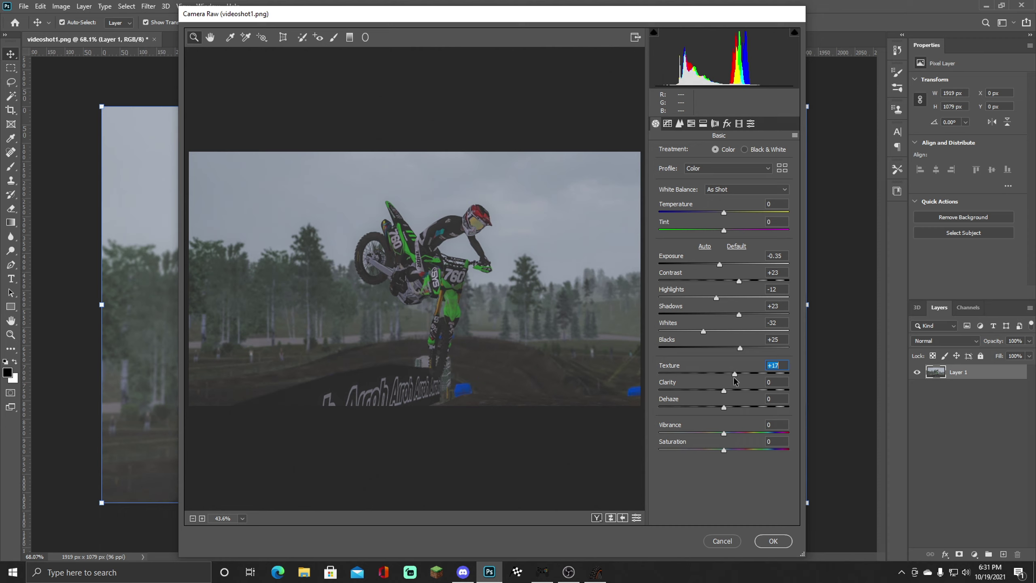
text(12)
click(722, 392)
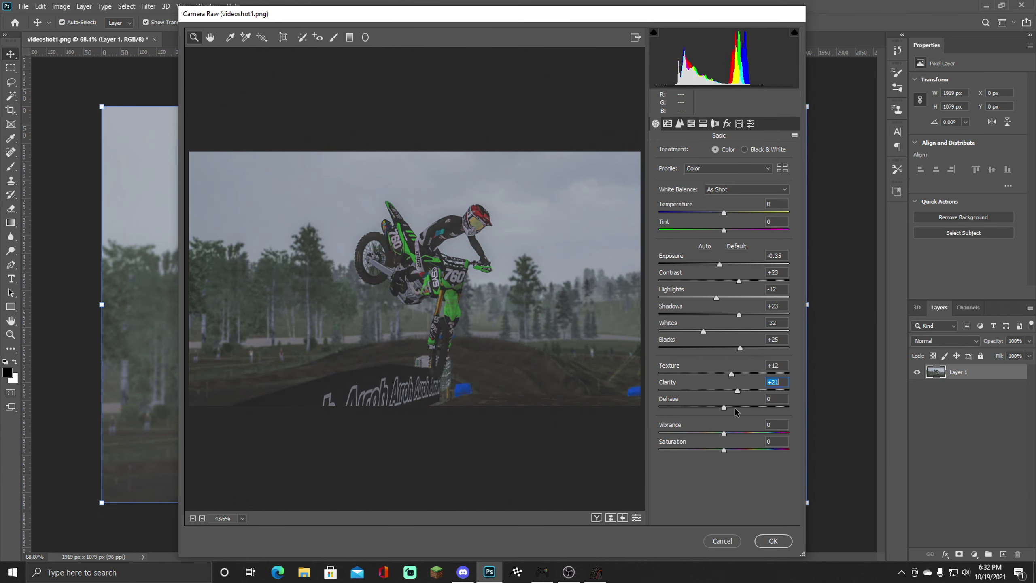
text(0)
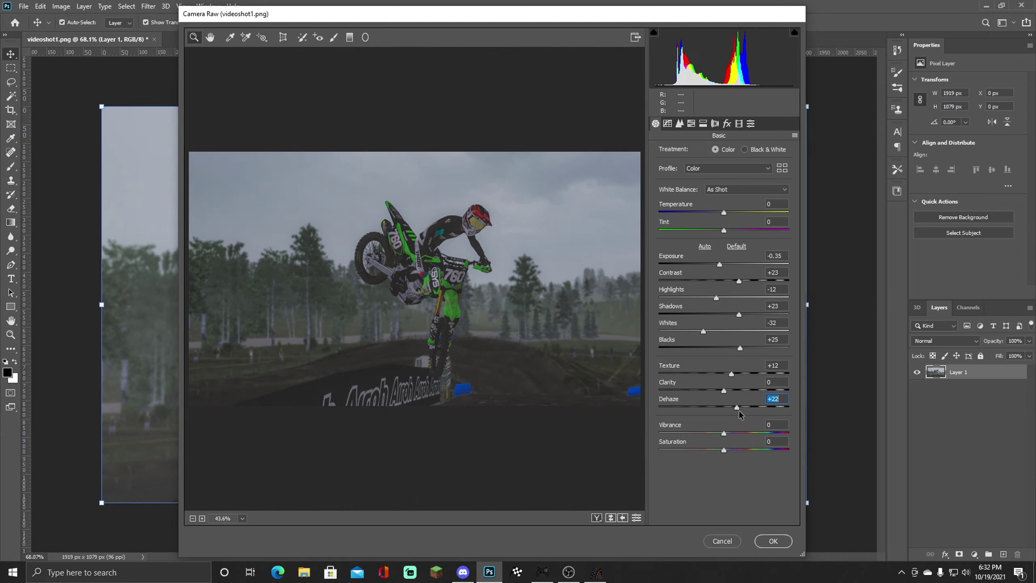